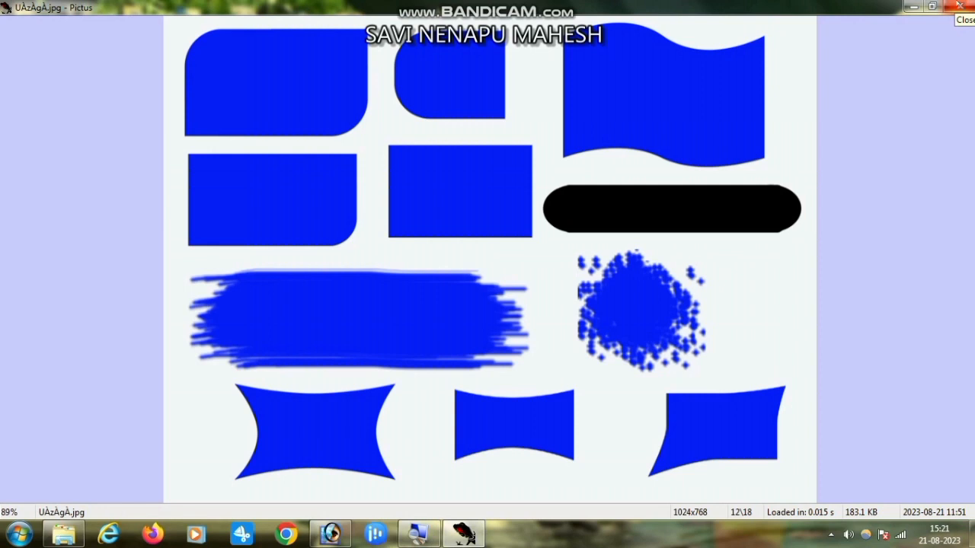
Close the reference image of blue shapes and switch to Photoshop
{"action": "key", "text": "Escape"}
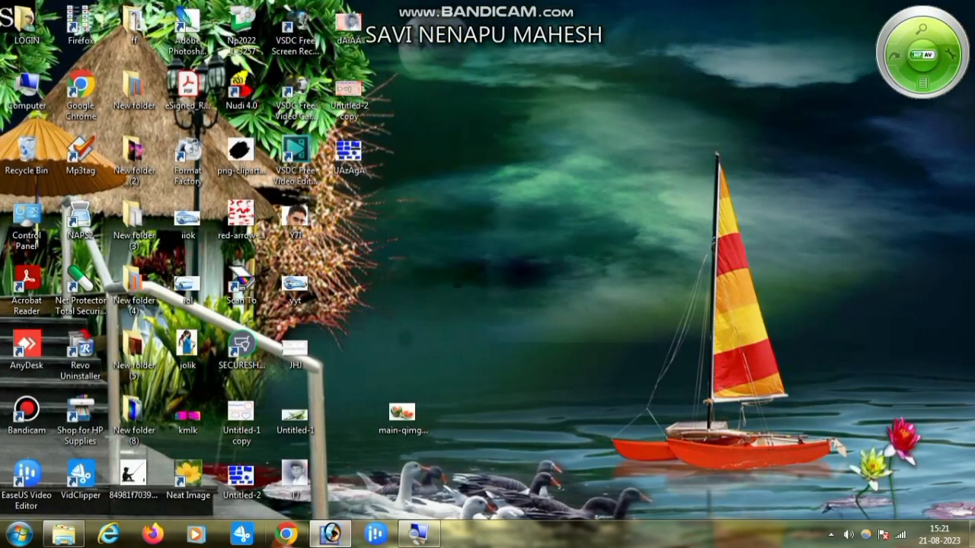
{"action": "left_click", "coordinate": [330, 533]}
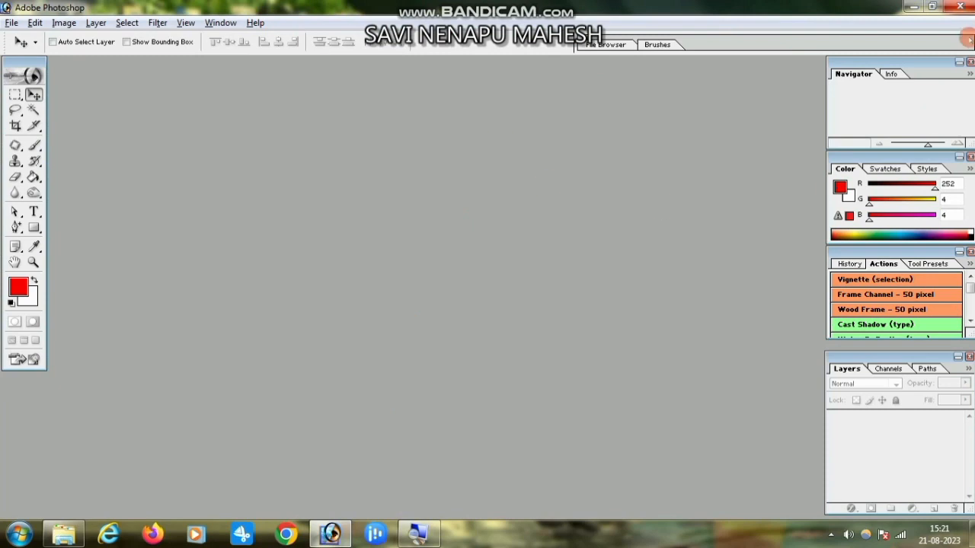
{"action": "left_click", "coordinate": [12, 22]}
{"action": "left_click", "coordinate": [131, 41]}
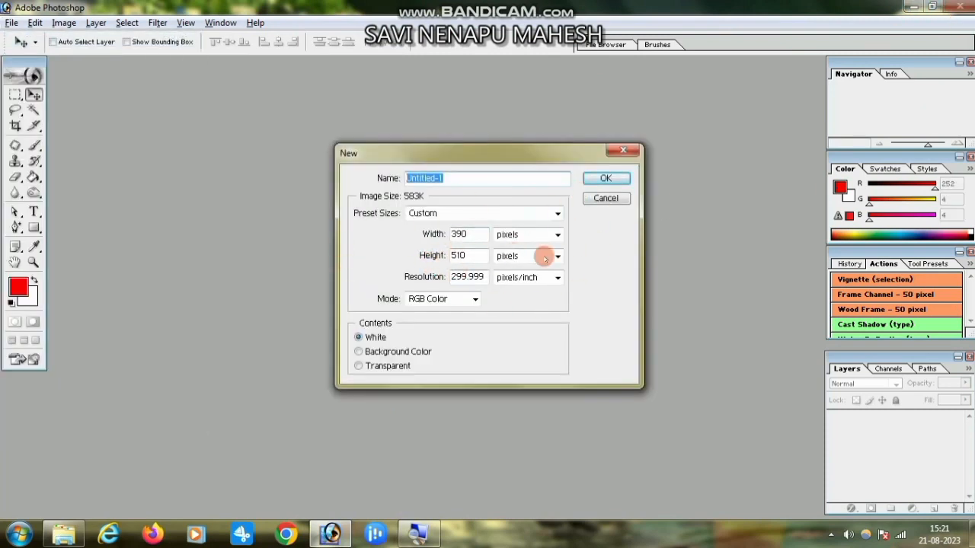
{"action": "left_click", "coordinate": [596, 179]}
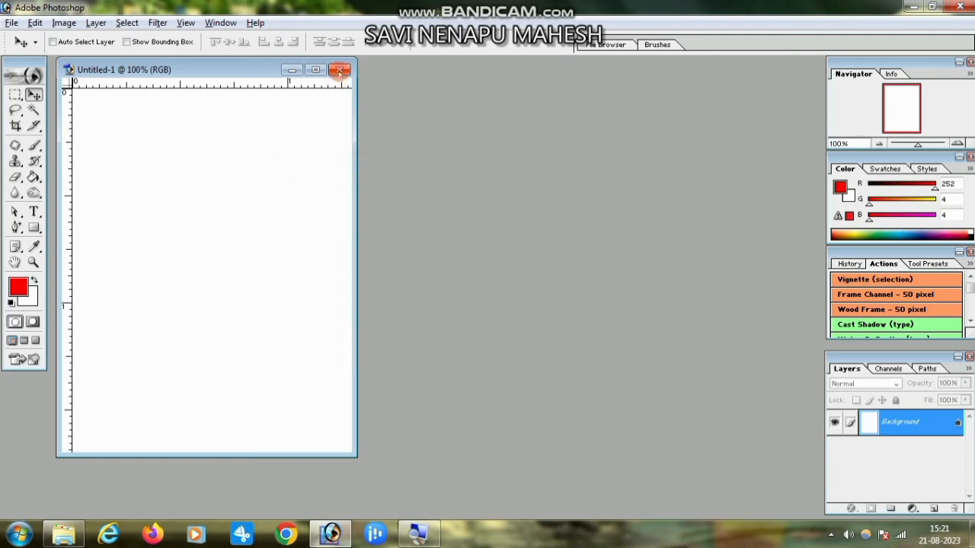
{"action": "left_click", "coordinate": [339, 70]}
Create a new white document with the 640 x 480 preset and maximize its window
{"action": "key", "text": "ctrl+n"}
{"action": "left_click", "coordinate": [451, 213]}
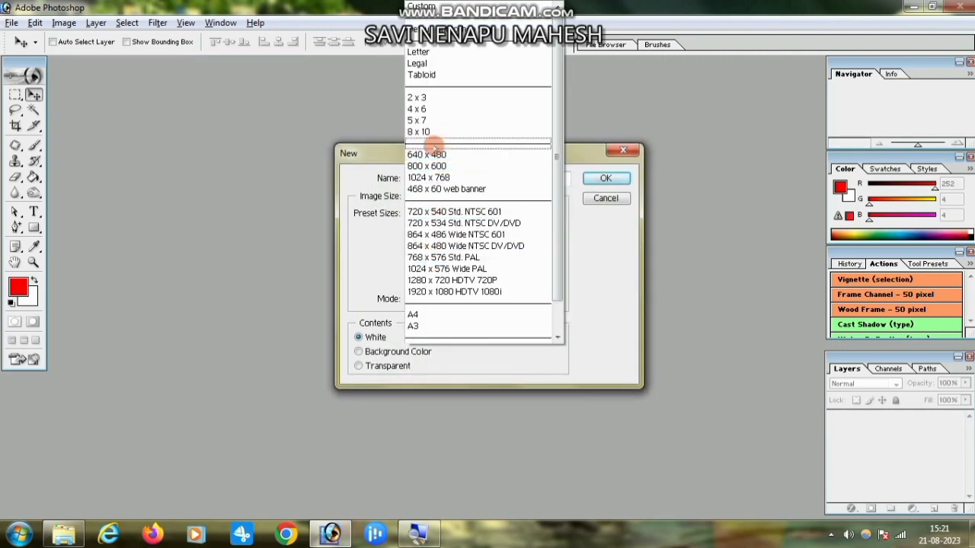
{"action": "left_click", "coordinate": [429, 156]}
{"action": "left_click", "coordinate": [607, 178]}
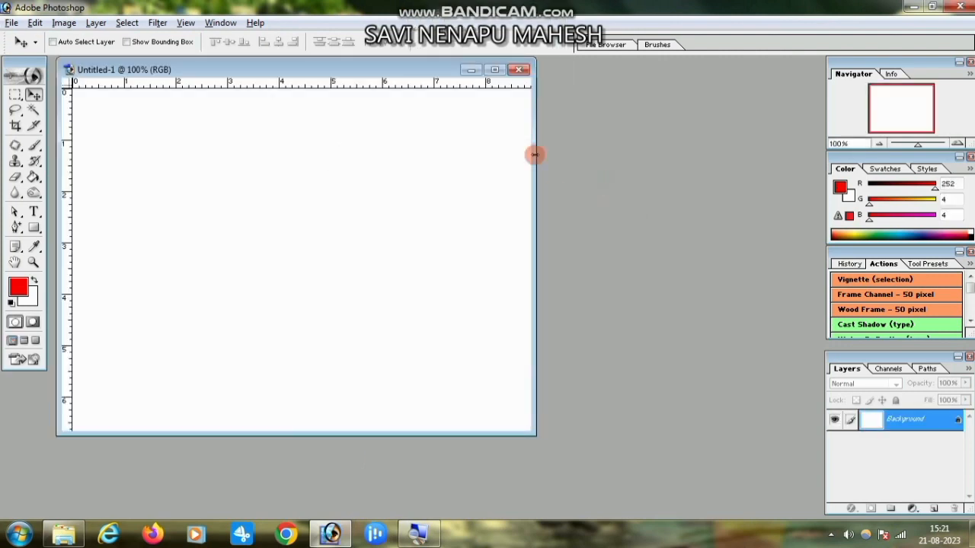
{"action": "left_click", "coordinate": [495, 70]}
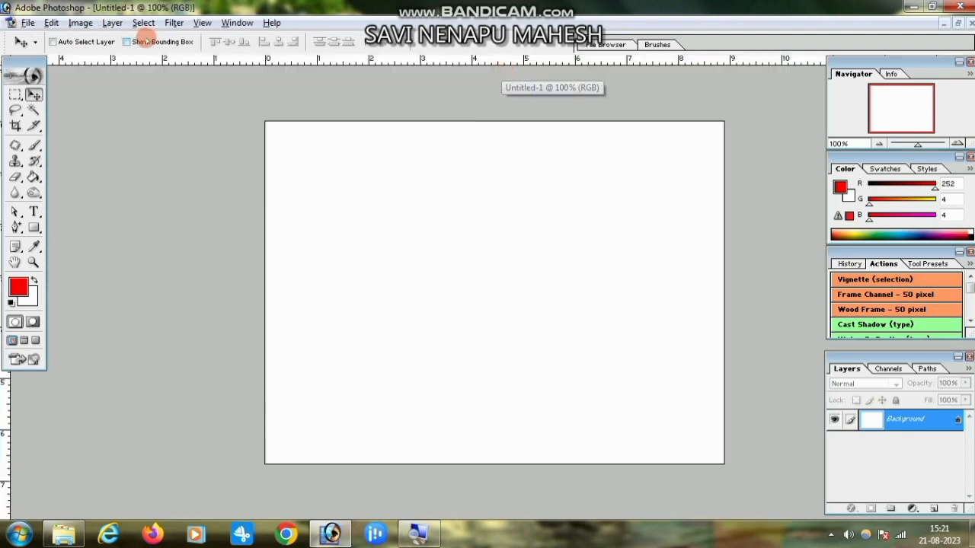
Add a horizontal guide at 6 in, shift it to mid-height, and place a vertical guide crossing it at the canvas centre
{"action": "left_click", "coordinate": [201, 23]}
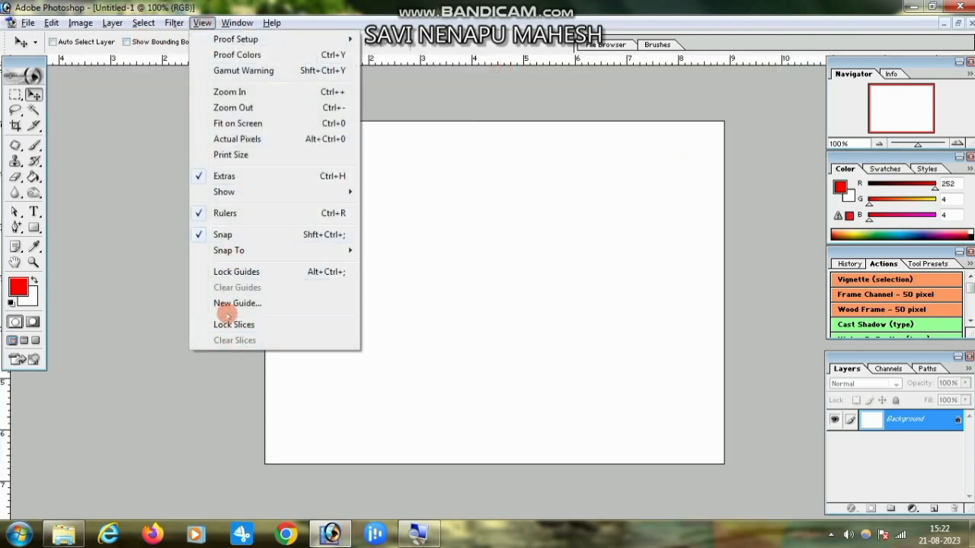
{"action": "left_click", "coordinate": [237, 303]}
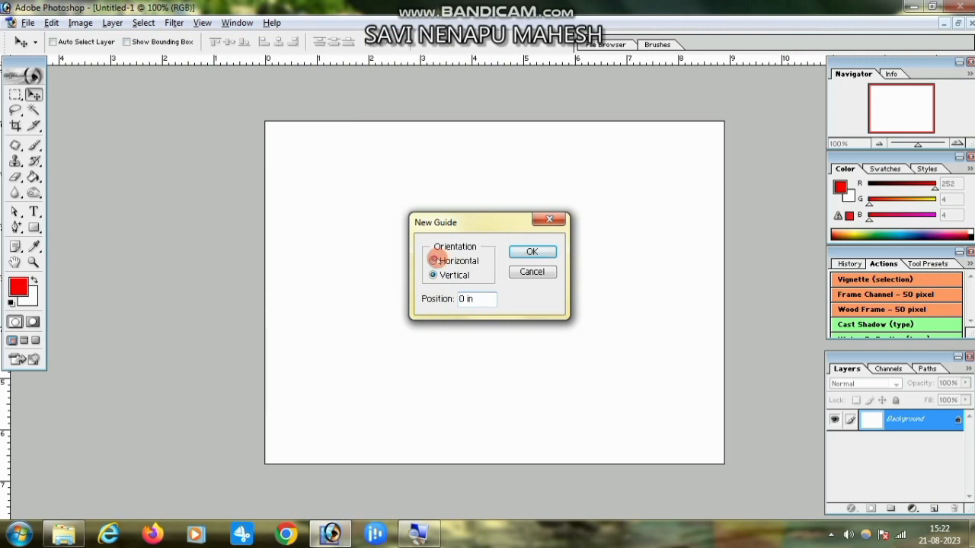
{"action": "left_click", "coordinate": [434, 261]}
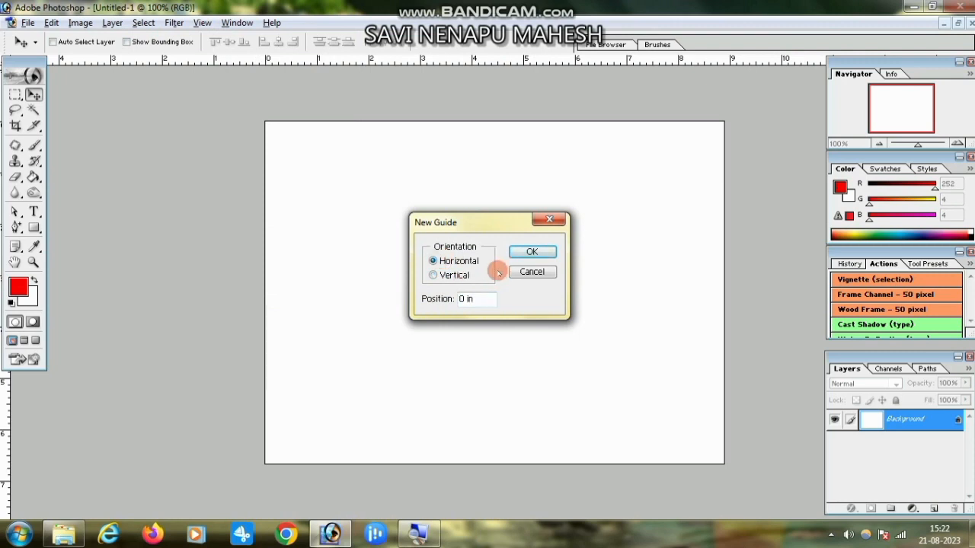
{"action": "double_click", "coordinate": [463, 299]}
{"action": "type", "text": "6"}
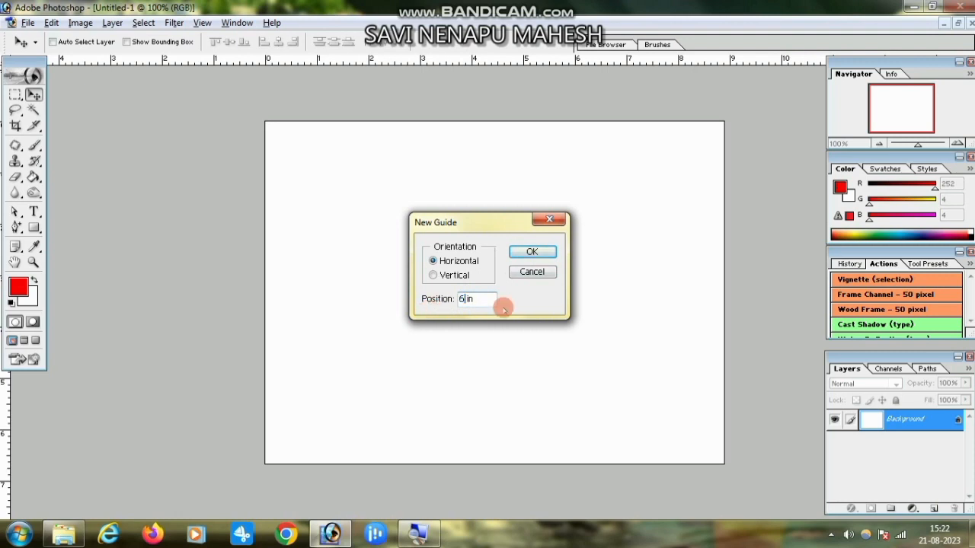
{"action": "left_click", "coordinate": [531, 251]}
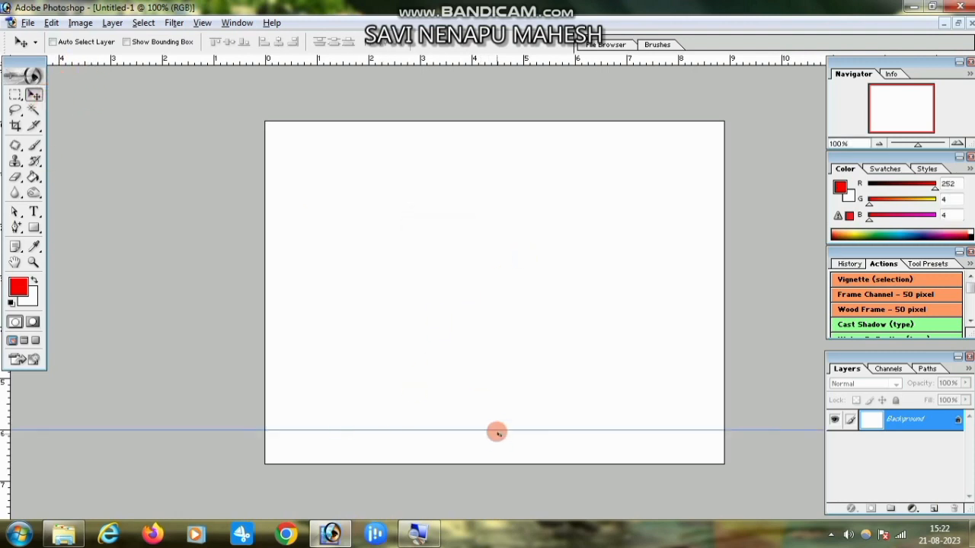
{"action": "left_click_drag", "start_coordinate": [496, 429], "coordinate": [498, 286]}
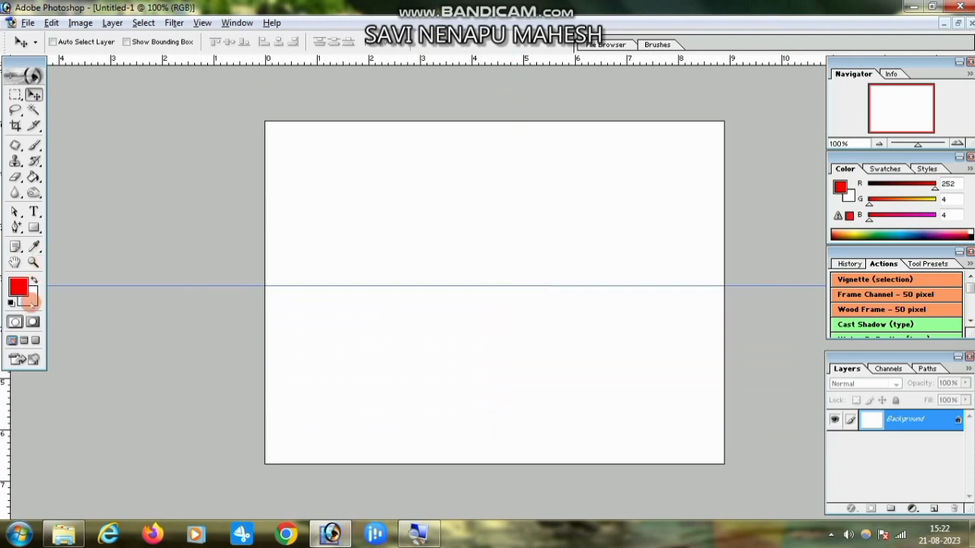
{"action": "left_click_drag", "start_coordinate": [6, 394], "coordinate": [494, 381]}
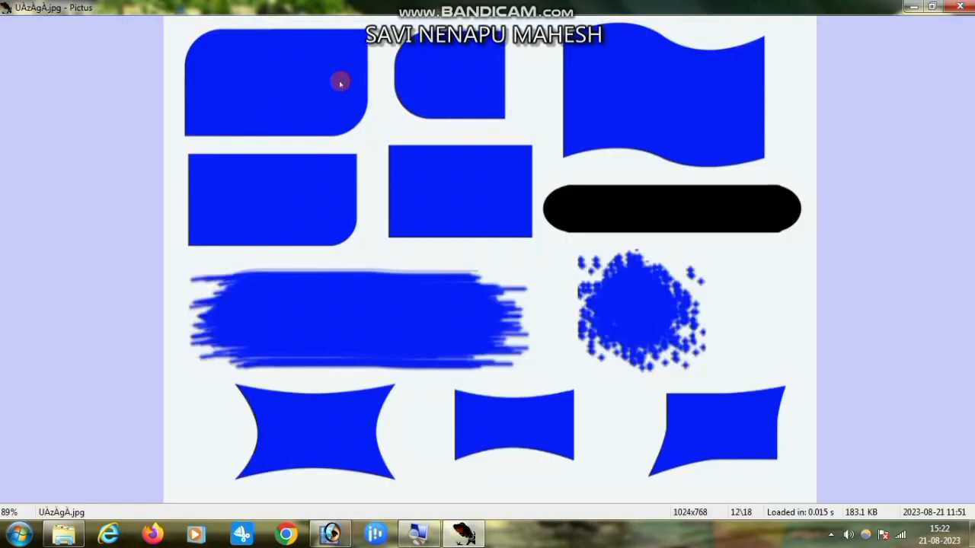
Return to Photoshop and draw a red rounded rectangle, radius 100 px, about 6.7 by 3.7 in, around the guide crossing
{"action": "left_click", "coordinate": [961, 7]}
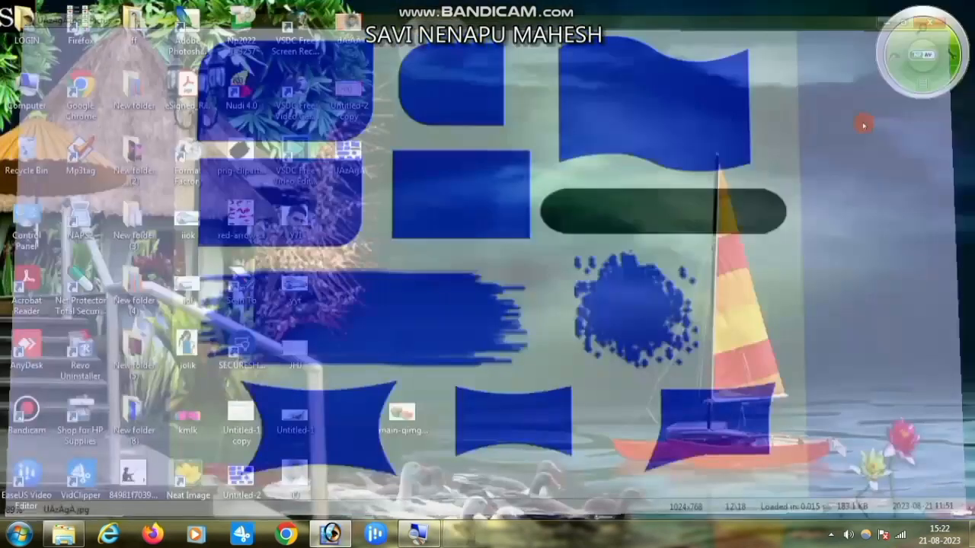
{"action": "left_click", "coordinate": [330, 534]}
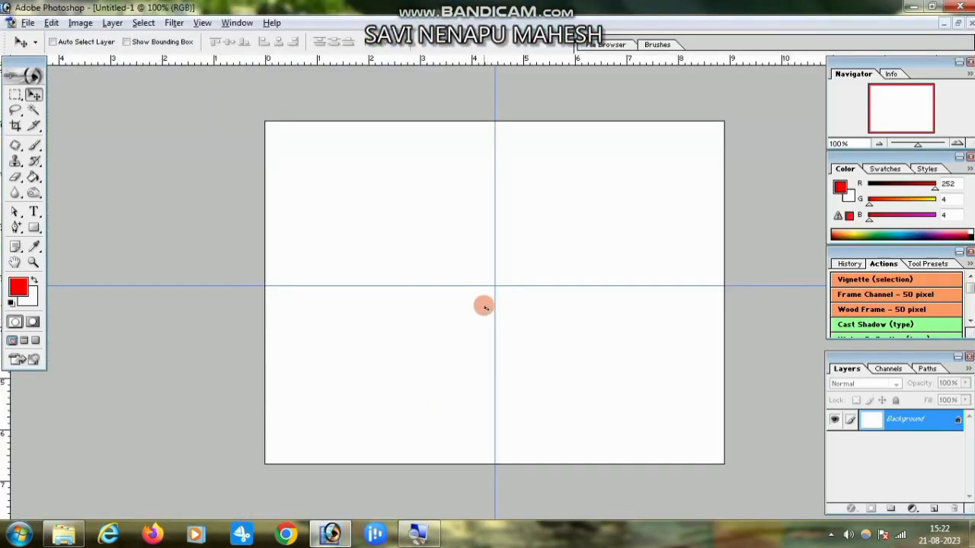
{"action": "left_click", "coordinate": [34, 228]}
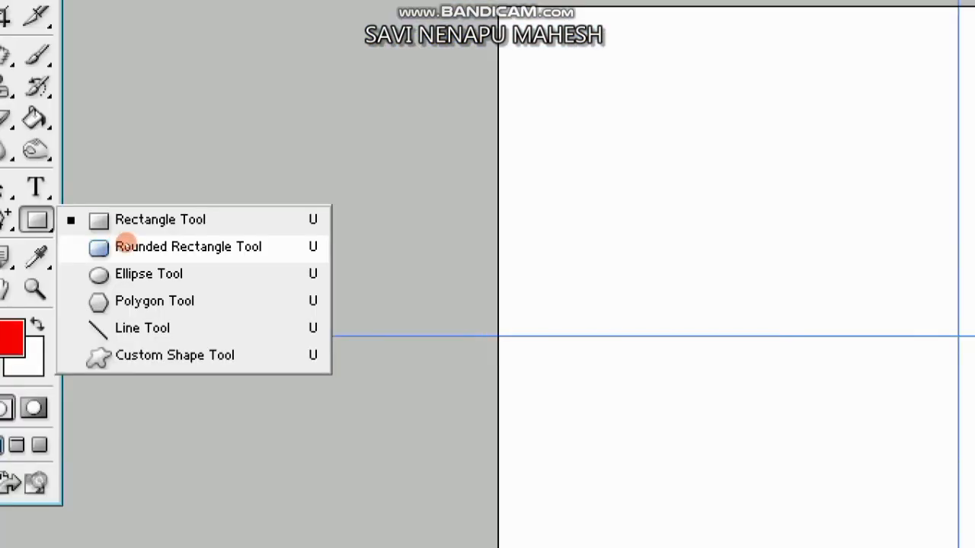
{"action": "left_click", "coordinate": [126, 244]}
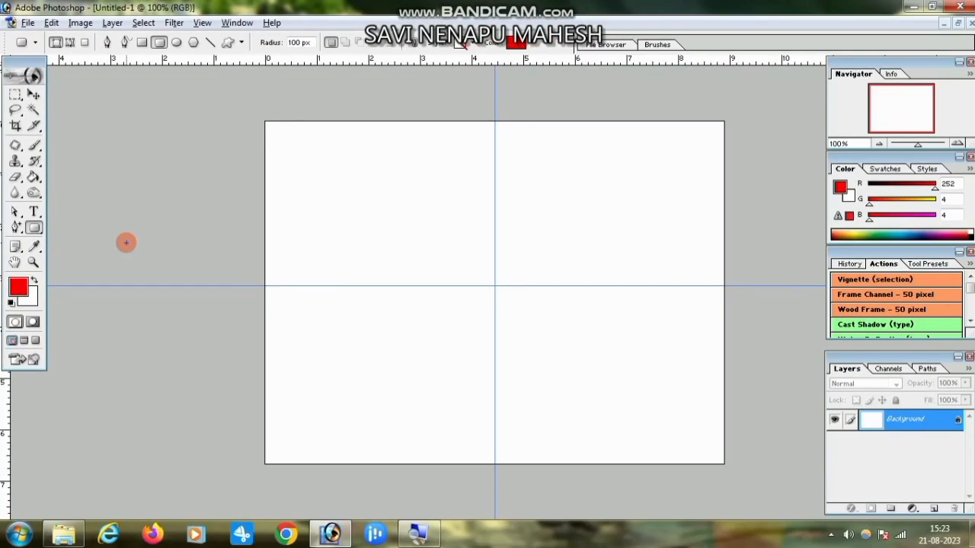
{"action": "left_click_drag", "start_coordinate": [324, 195], "coordinate": [668, 384]}
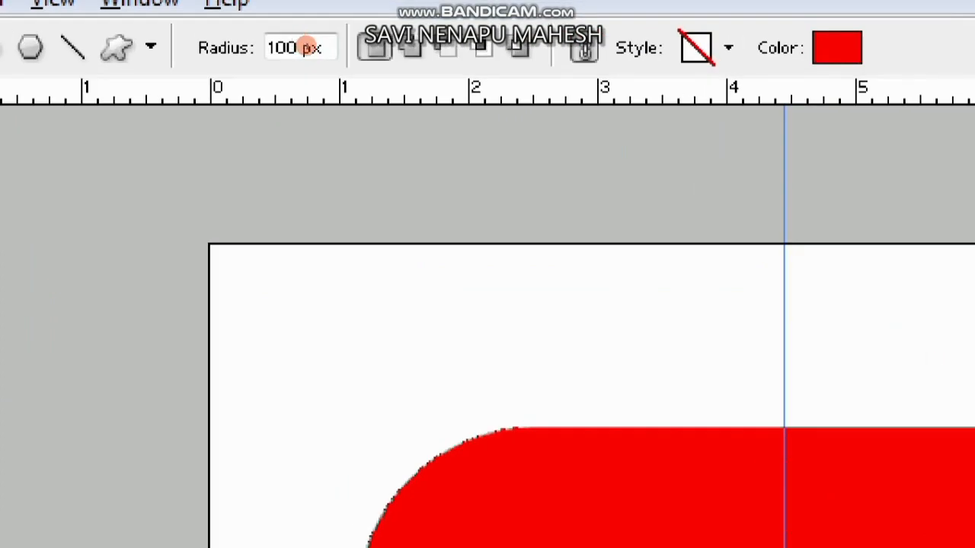
{"action": "left_click", "coordinate": [288, 43]}
{"action": "type", "text": "0"}
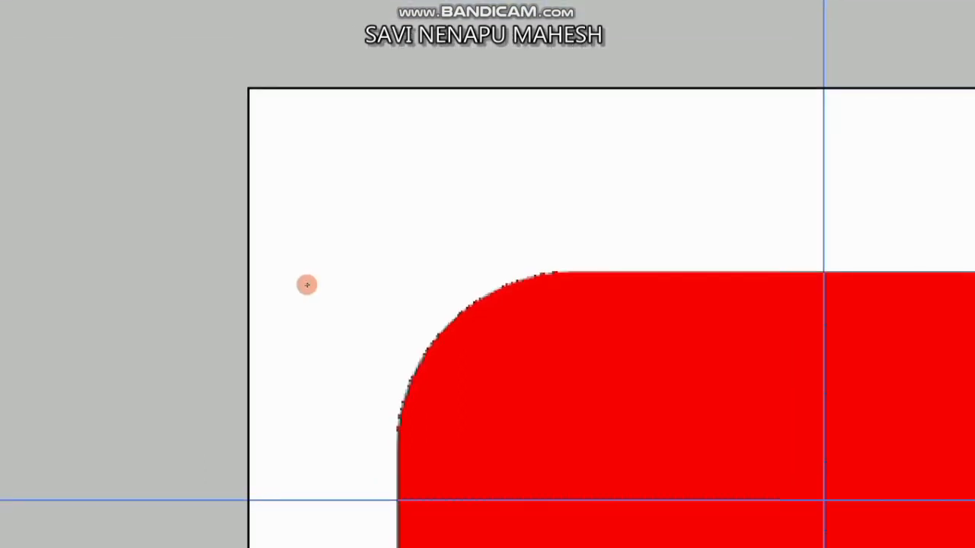
{"action": "key", "text": "ctrl+minus"}
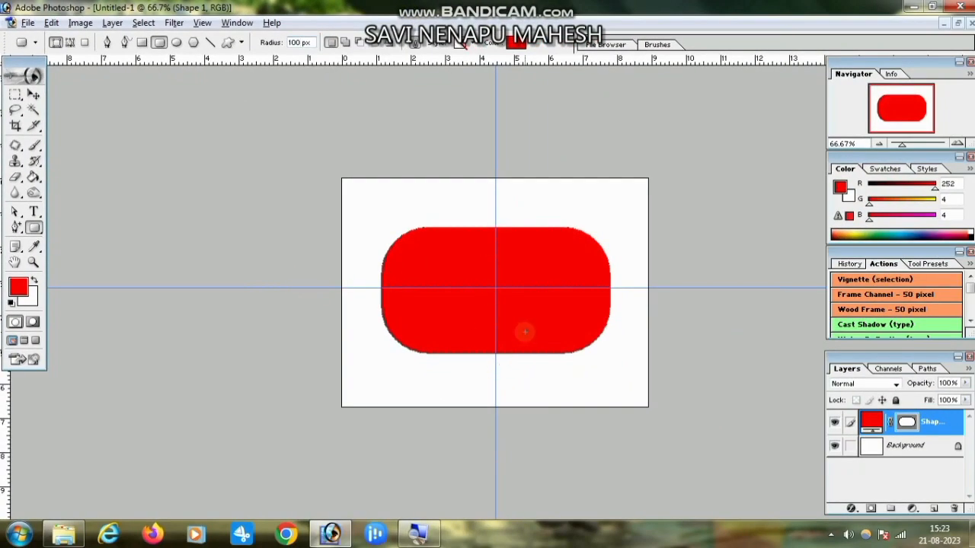
Draw a red rectangle covering the rounded shape's upper-left quarter, with its inner corner at the guide crossing
{"action": "left_click_drag", "start_coordinate": [34, 227], "coordinate": [85, 226]}
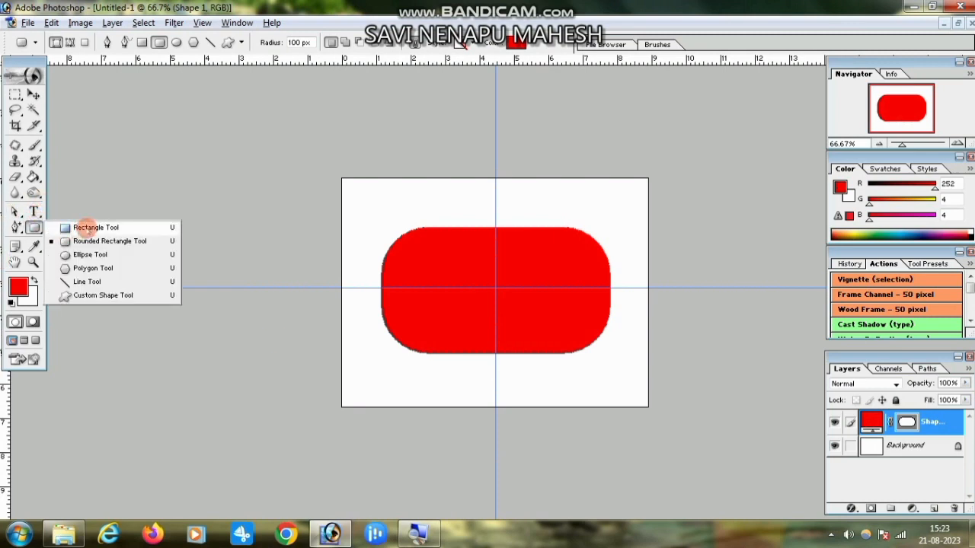
{"action": "left_click", "coordinate": [91, 228]}
{"action": "left_click_drag", "start_coordinate": [354, 199], "coordinate": [496, 288]}
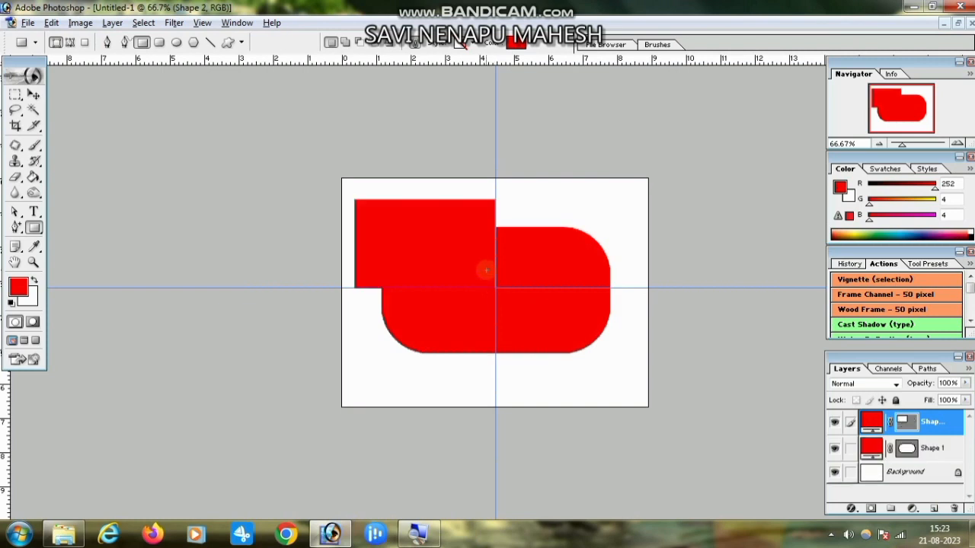
Scale the rectangle down so its top and left edges meet the rounded shape's outer edges
{"action": "key", "text": "ctrl+t"}
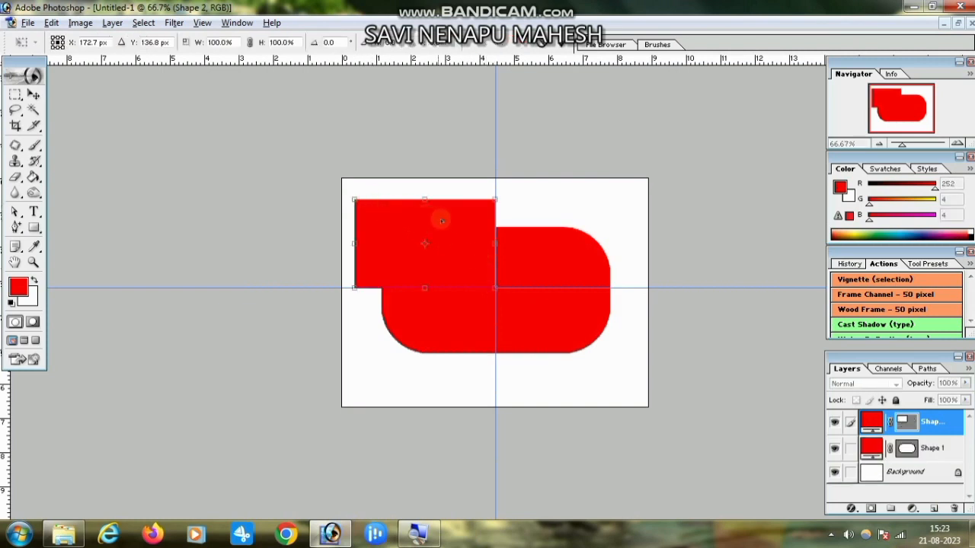
{"action": "left_click_drag", "start_coordinate": [427, 200], "coordinate": [446, 231]}
{"action": "left_click_drag", "start_coordinate": [354, 259], "coordinate": [383, 263]}
{"action": "key", "text": "Return"}
Fine-tune the upper-left rectangle's left edge to line up exactly with the rounded shape's side
{"action": "key", "text": "z"}
{"action": "left_click", "coordinate": [325, 238]}
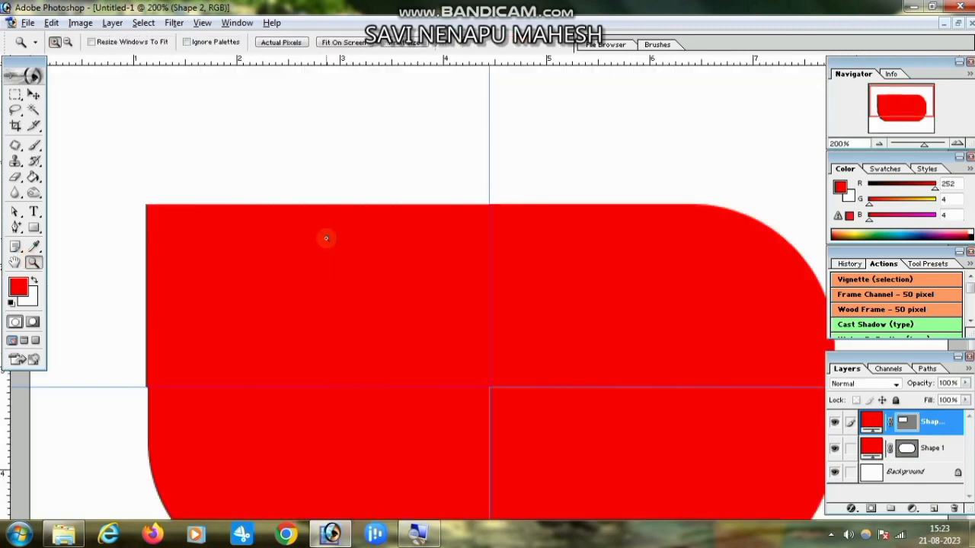
{"action": "key", "text": "v"}
{"action": "scroll", "coordinate": [279, 233], "scroll_direction": "down", "scroll_amount": 2}
{"action": "key", "text": "ctrl+t"}
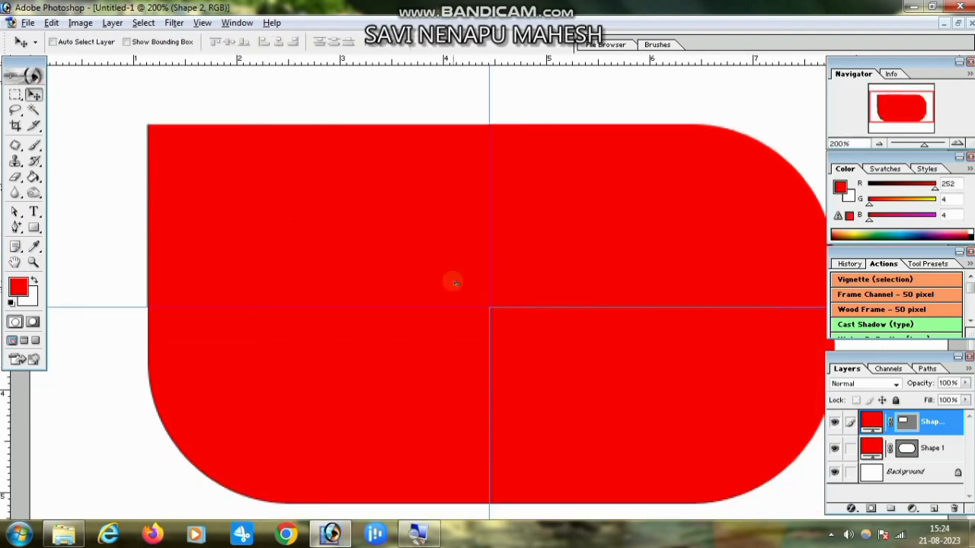
{"action": "key", "text": "Return"}
{"action": "scroll", "coordinate": [453, 344], "scroll_direction": "up", "scroll_amount": 1}
{"action": "key", "text": "ctrl+minus"}
{"action": "key", "text": "ctrl+minus"}
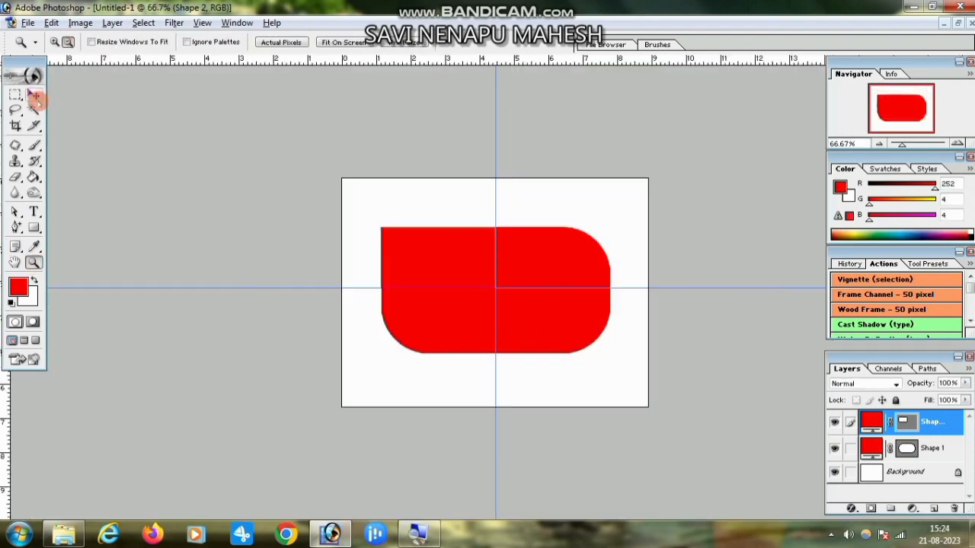
Duplicate the corner rectangle onto the rounded shape's lower-right quarter and stretch it down to the bottom edge
{"action": "left_click_drag", "start_coordinate": [436, 250], "coordinate": [555, 314]}
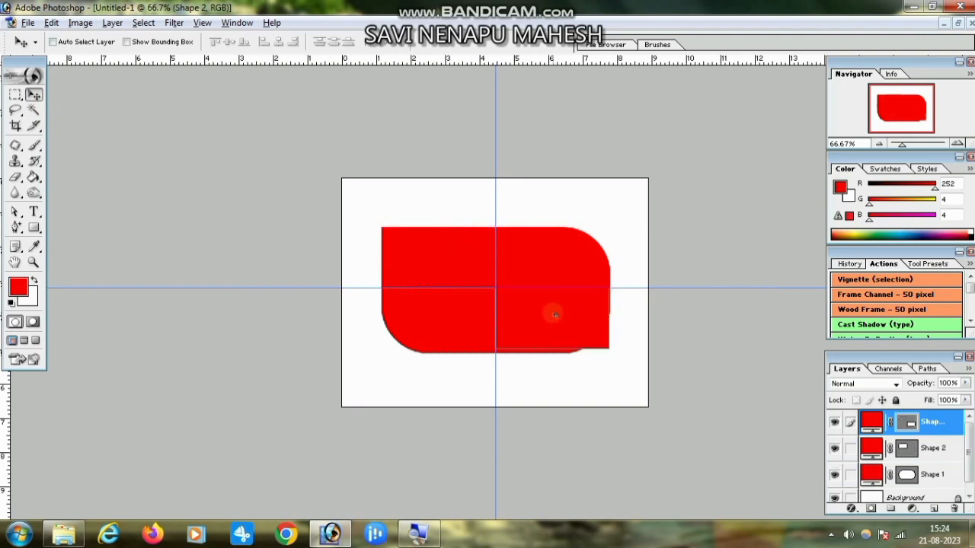
{"action": "key", "text": "ctrl+t"}
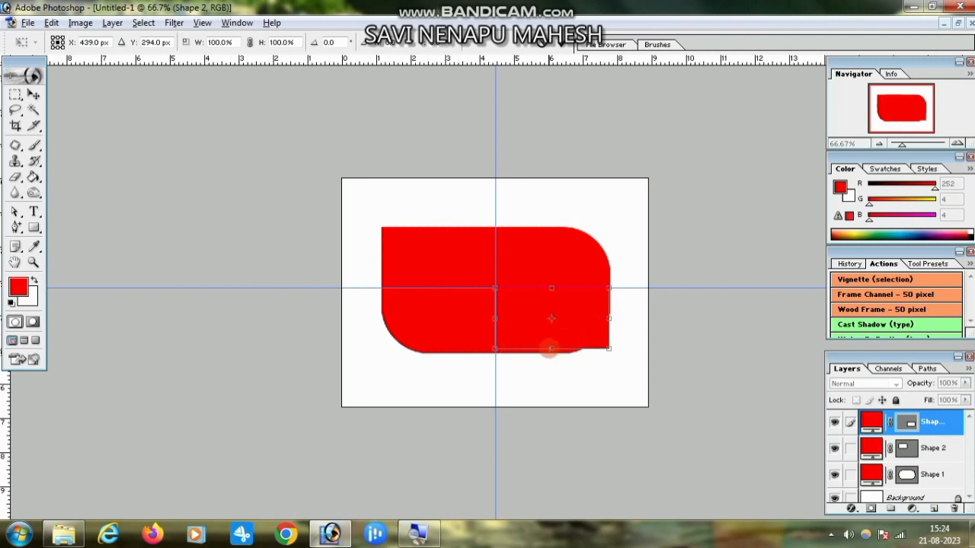
{"action": "left_click_drag", "start_coordinate": [549, 349], "coordinate": [551, 354]}
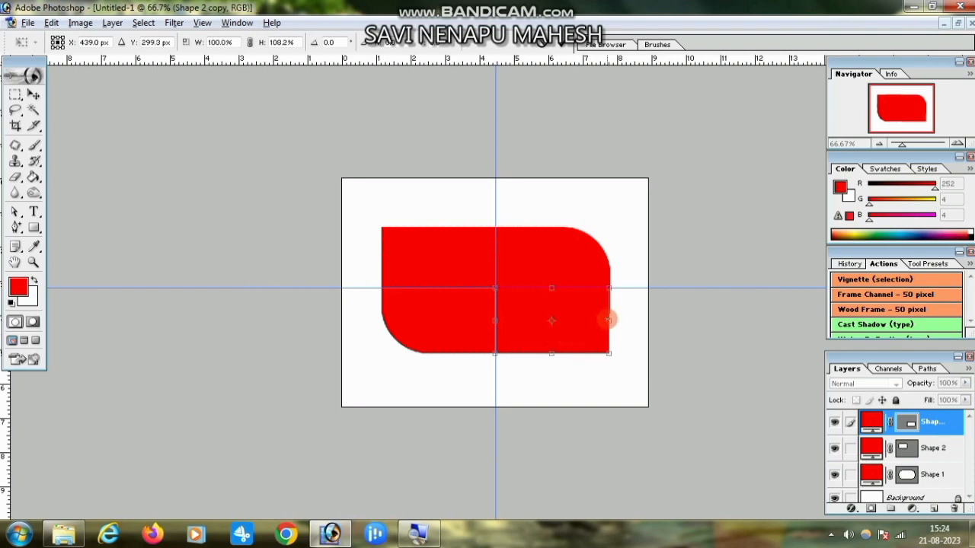
{"action": "key", "text": "Return"}
Widen the duplicated rectangle so its right edge lines up with the rounded shape's right side
{"action": "key", "text": "z"}
{"action": "left_click", "coordinate": [617, 278]}
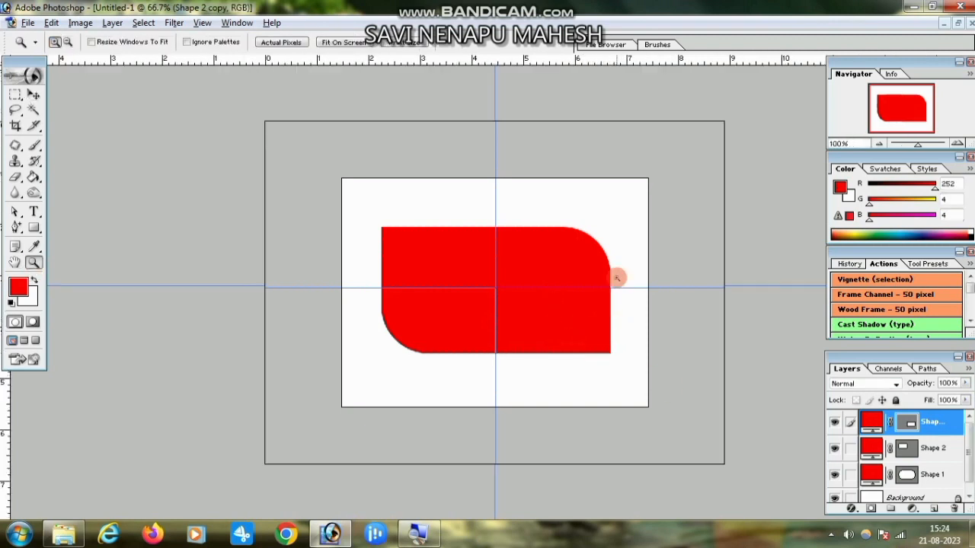
{"action": "left_click", "coordinate": [617, 278]}
{"action": "key", "text": "v"}
{"action": "key", "text": "ctrl+t"}
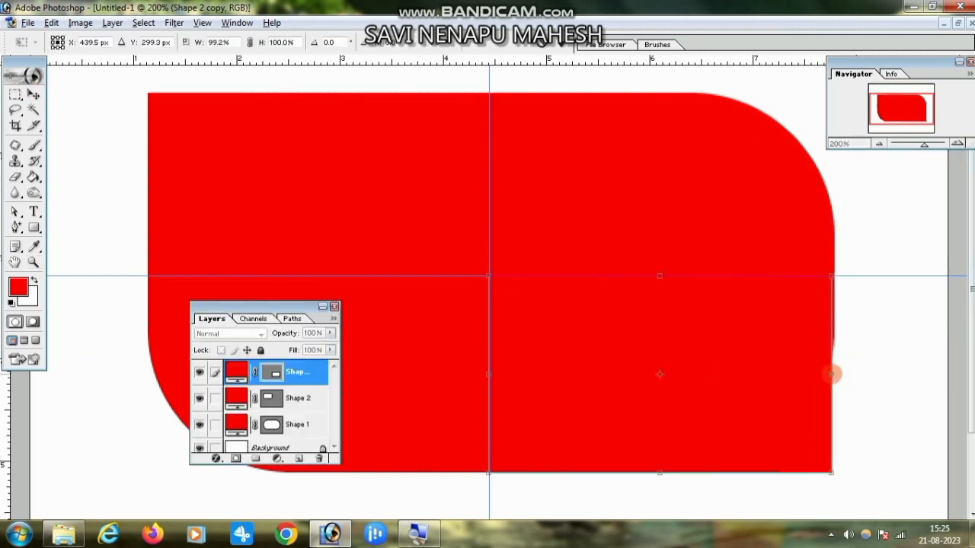
{"action": "left_click_drag", "start_coordinate": [834, 374], "coordinate": [835, 374]}
{"action": "key", "text": "Return"}
{"action": "scroll", "coordinate": [740, 424], "scroll_direction": "down", "scroll_amount": 3}
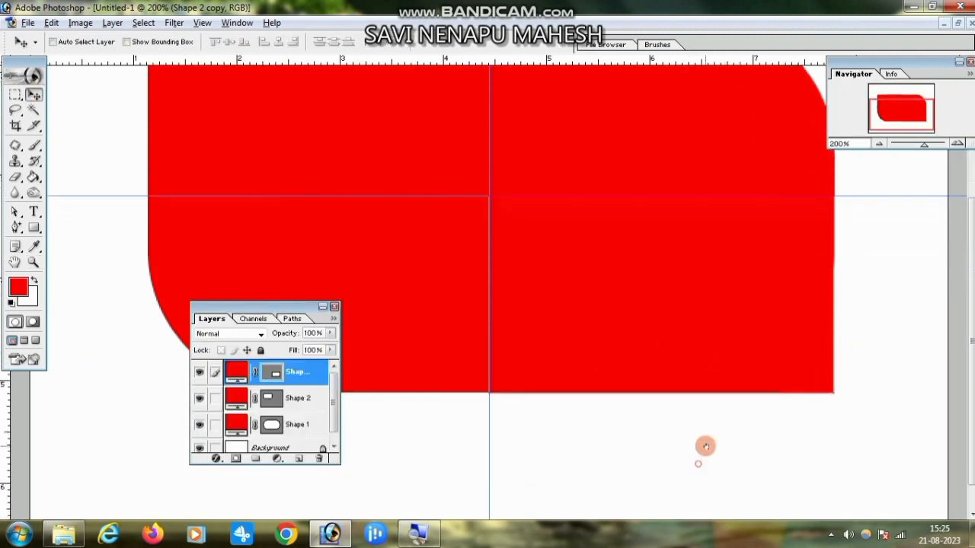
{"action": "left_click", "coordinate": [34, 262]}
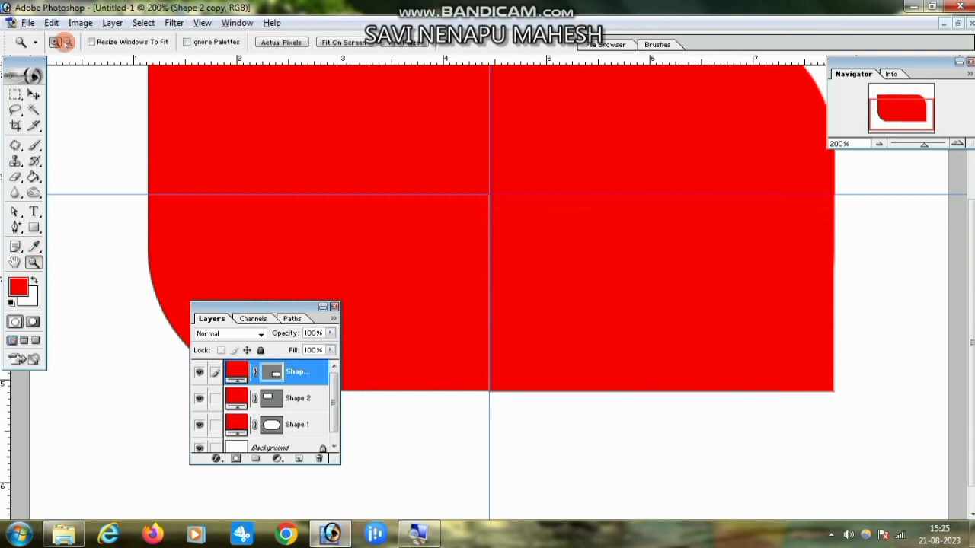
{"action": "left_click", "coordinate": [68, 42]}
{"action": "left_click", "coordinate": [770, 326]}
{"action": "left_click", "coordinate": [770, 326]}
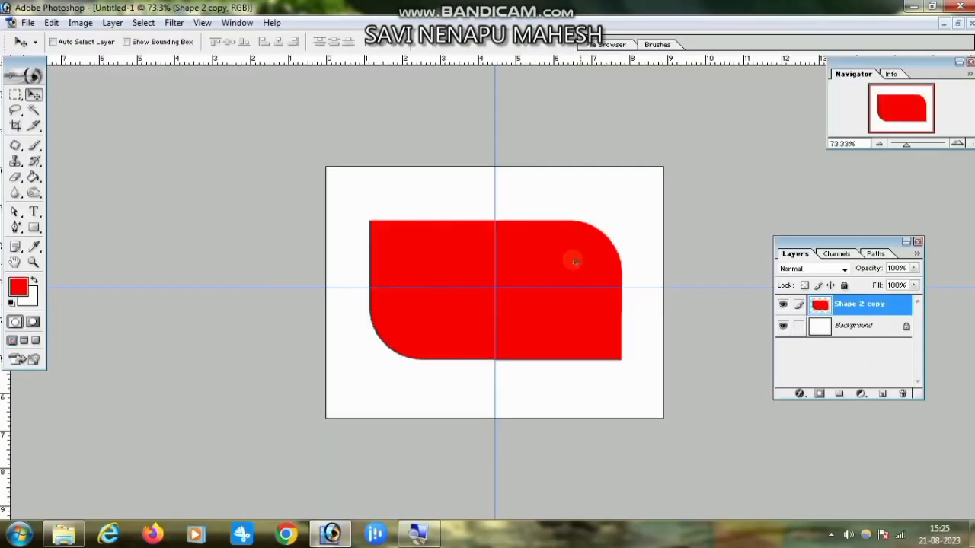
Move the finished red box up and slightly left on the canvas, and hide its layer
{"action": "right_click", "coordinate": [589, 262]}
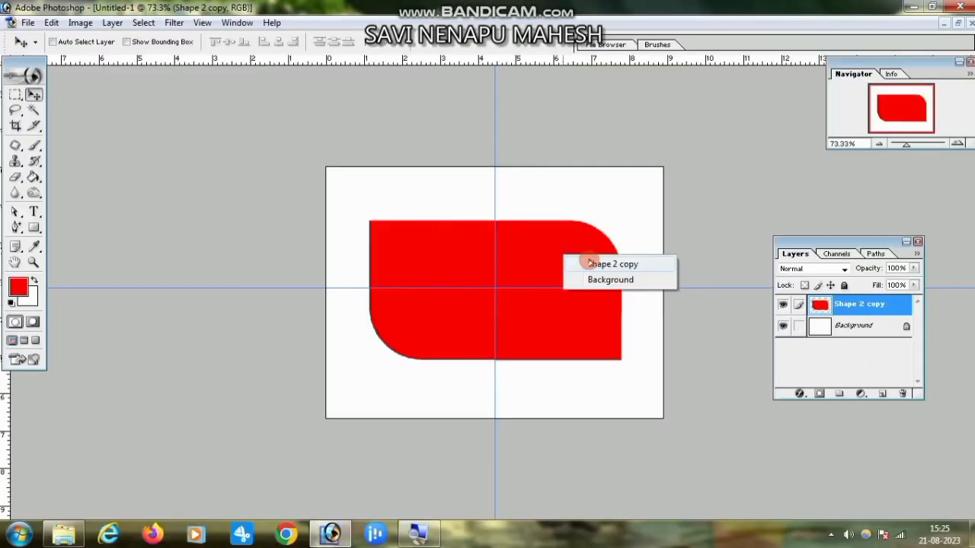
{"action": "left_click", "coordinate": [589, 263]}
{"action": "left_click_drag", "start_coordinate": [528, 269], "coordinate": [511, 226]}
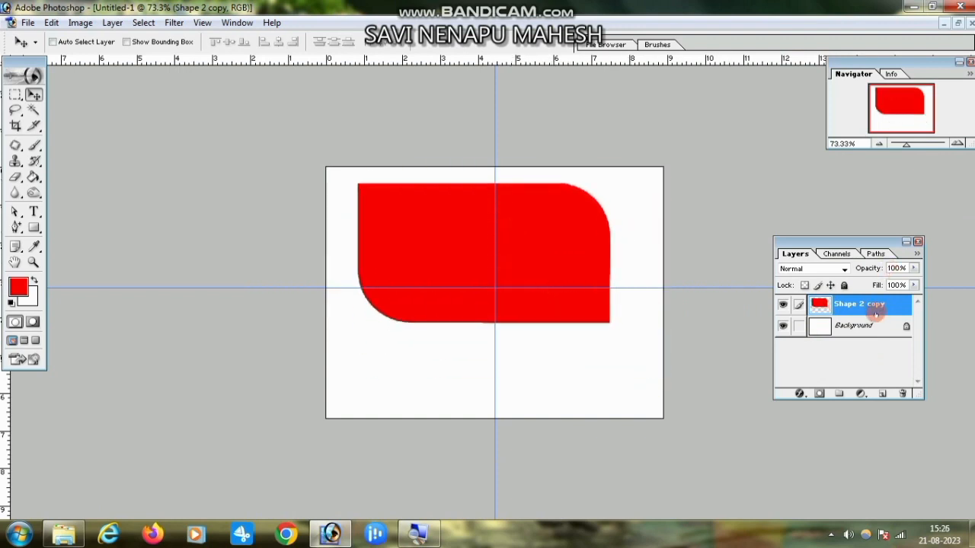
{"action": "left_click", "coordinate": [783, 305]}
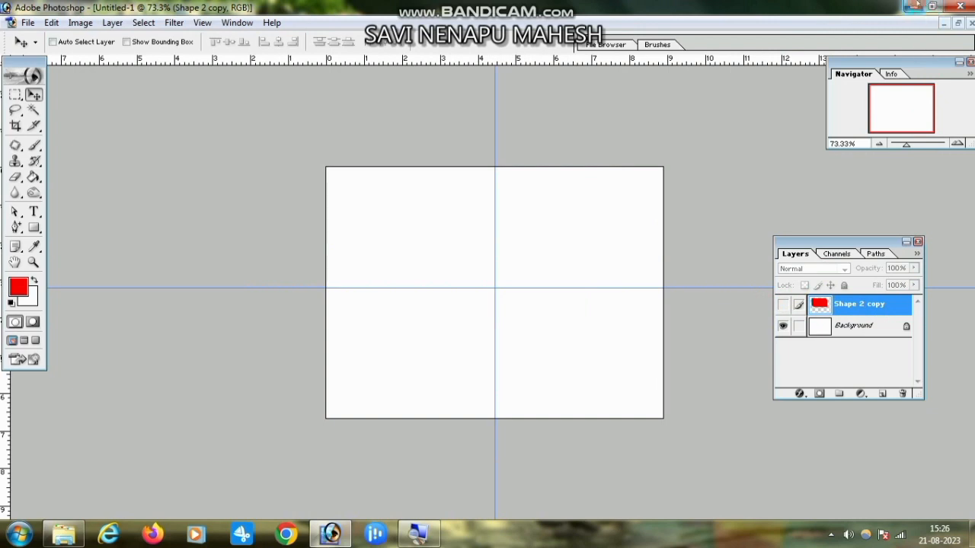
Check the reference picture of box shapes in Pictus, return to Photoshop and draw a wide red rounded rectangle with 100 px radius
{"action": "left_click", "coordinate": [914, 6]}
{"action": "double_click", "coordinate": [347, 152]}
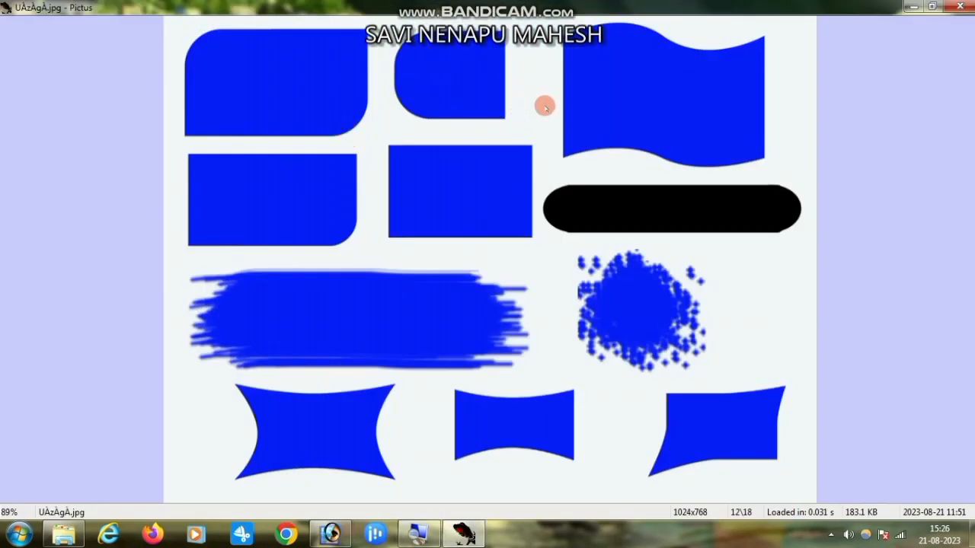
{"action": "left_click", "coordinate": [960, 6]}
{"action": "key", "text": "alt+Tab"}
{"action": "left_click", "coordinate": [34, 227]}
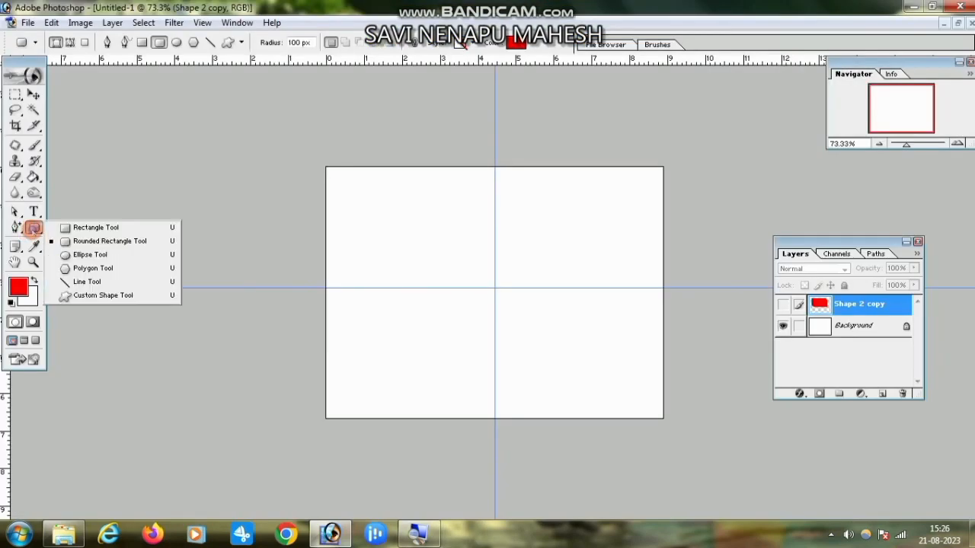
{"action": "left_click", "coordinate": [85, 240]}
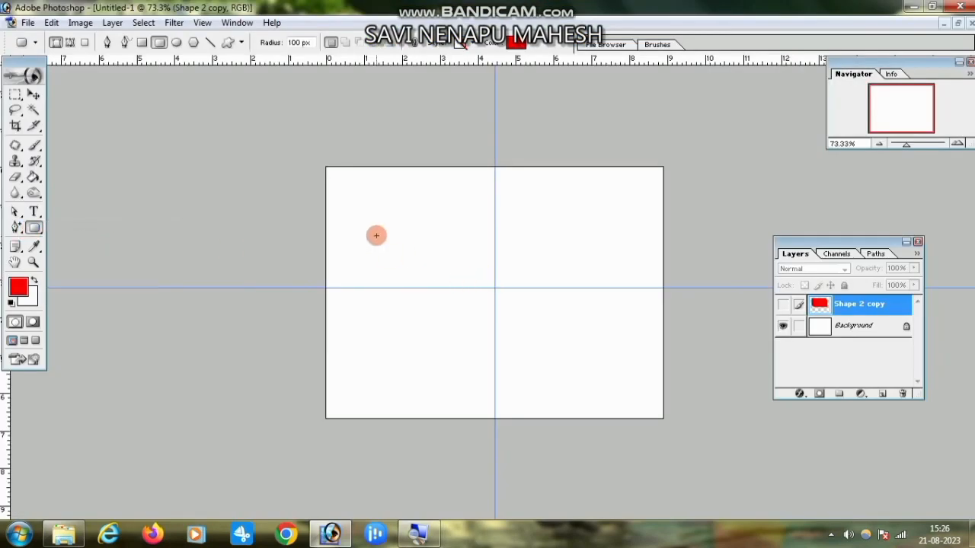
{"action": "left_click_drag", "start_coordinate": [376, 235], "coordinate": [627, 355]}
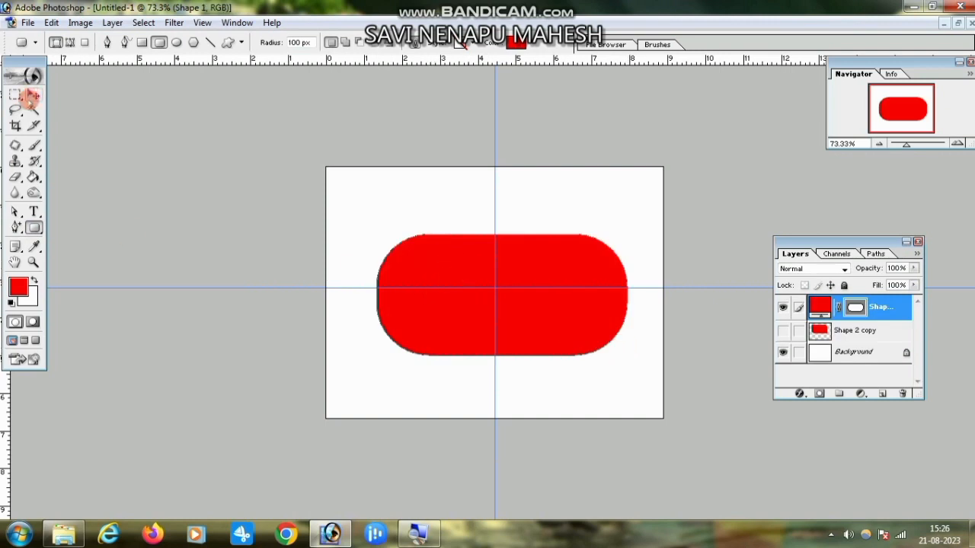
Move the rounded rectangle left so it still straddles the vertical guide, with more of it left of the guide
{"action": "left_click", "coordinate": [34, 94]}
{"action": "right_click", "coordinate": [441, 251]}
{"action": "left_click", "coordinate": [451, 256]}
{"action": "left_click_drag", "start_coordinate": [451, 259], "coordinate": [424, 256]}
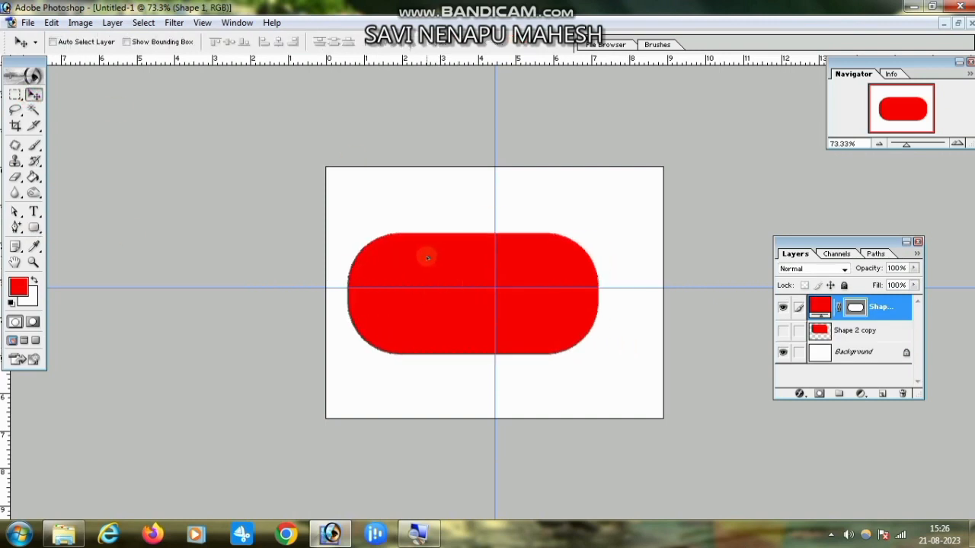
{"action": "right_click", "coordinate": [535, 274]}
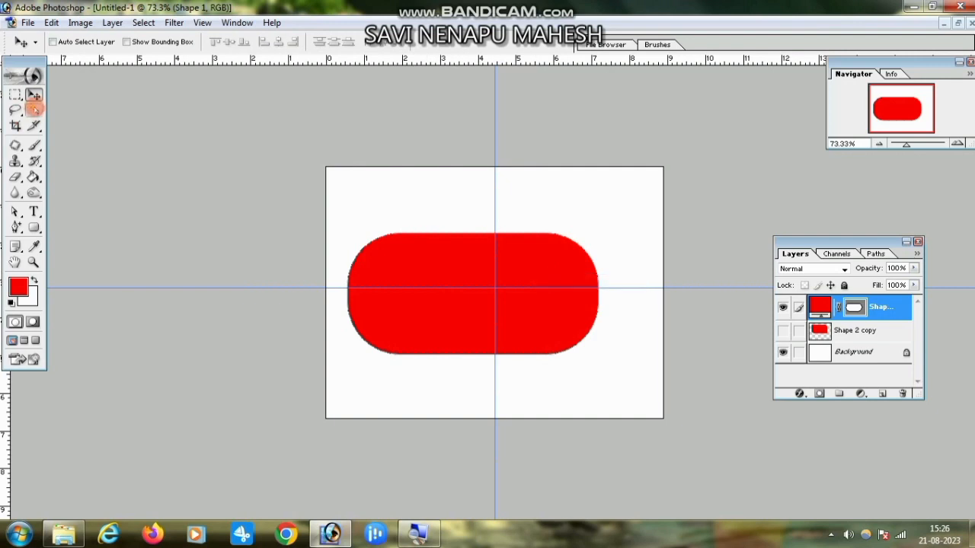
Select the part of the rounded shape right of the vertical guide with a rectangular marquee and try to delete it
{"action": "left_click", "coordinate": [15, 94]}
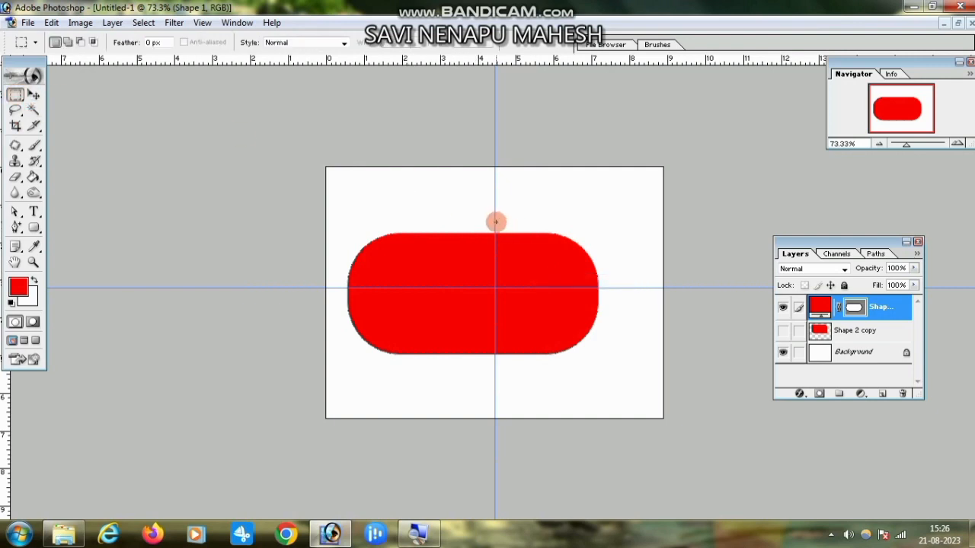
{"action": "left_click_drag", "start_coordinate": [550, 312], "coordinate": [651, 390]}
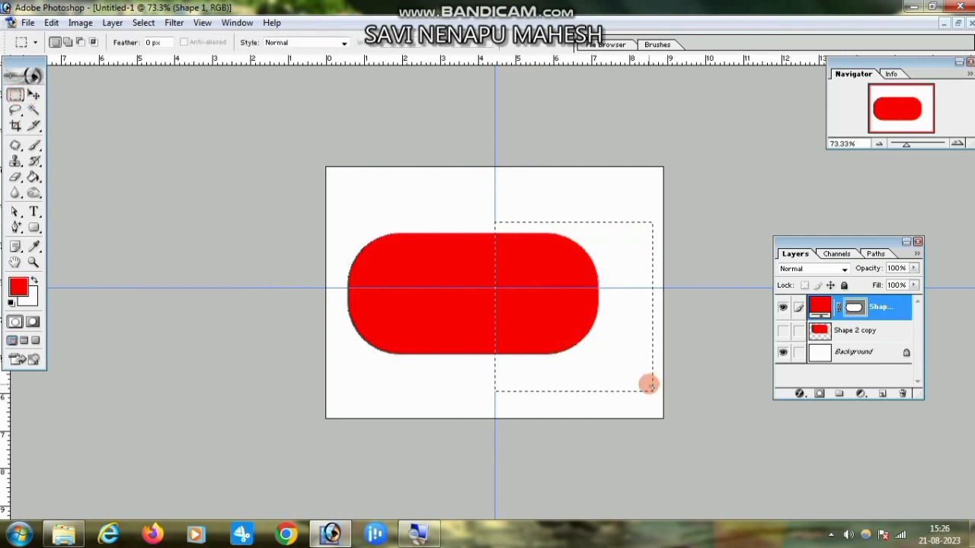
{"action": "key", "text": "Delete"}
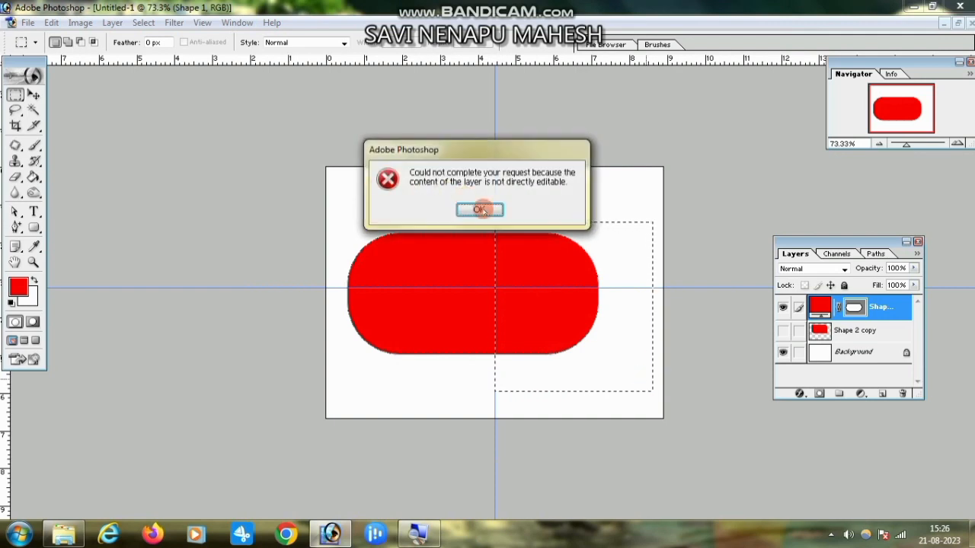
{"action": "left_click", "coordinate": [480, 209]}
Rasterize the rounded shape's layer, and delete the marquee-selected part right of the vertical guide, clearing the selection
{"action": "right_click", "coordinate": [888, 306]}
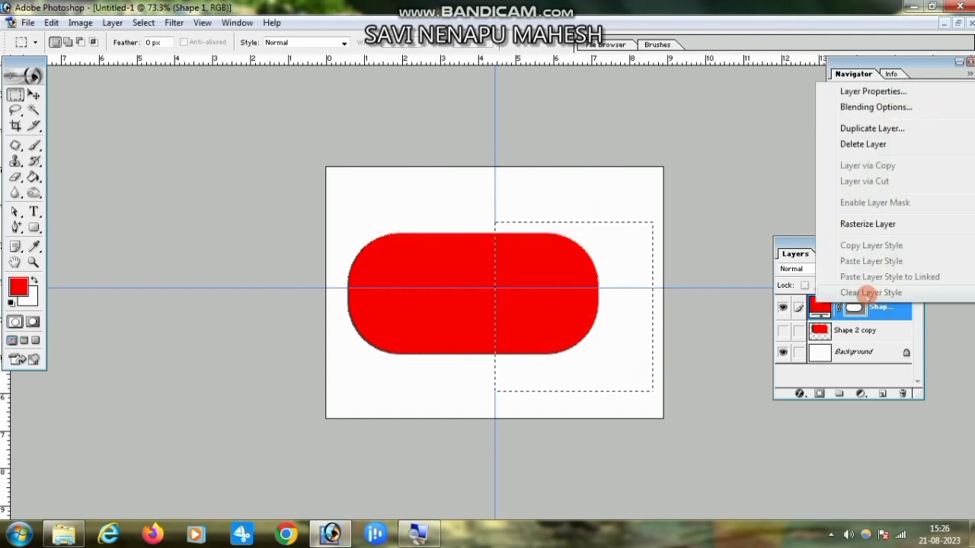
{"action": "left_click", "coordinate": [871, 223]}
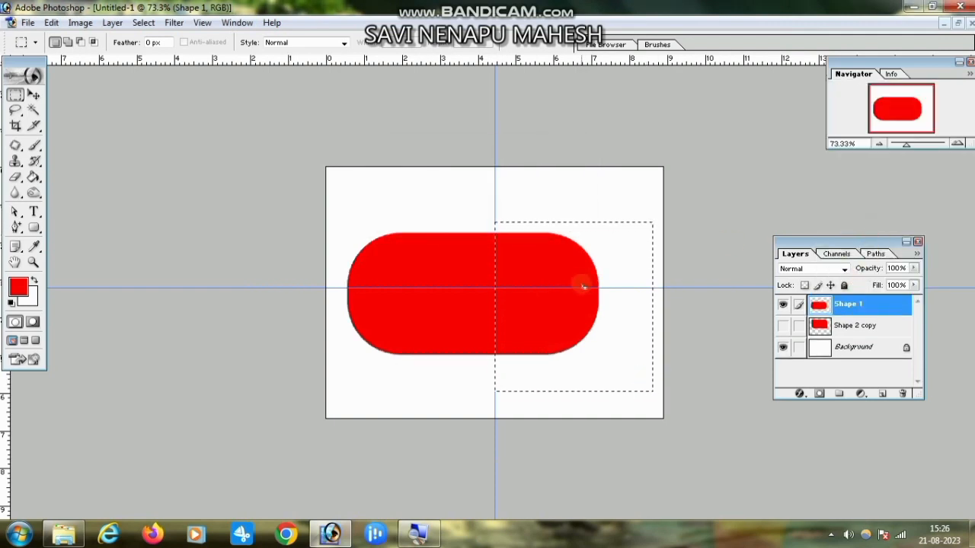
{"action": "key", "text": "Delete"}
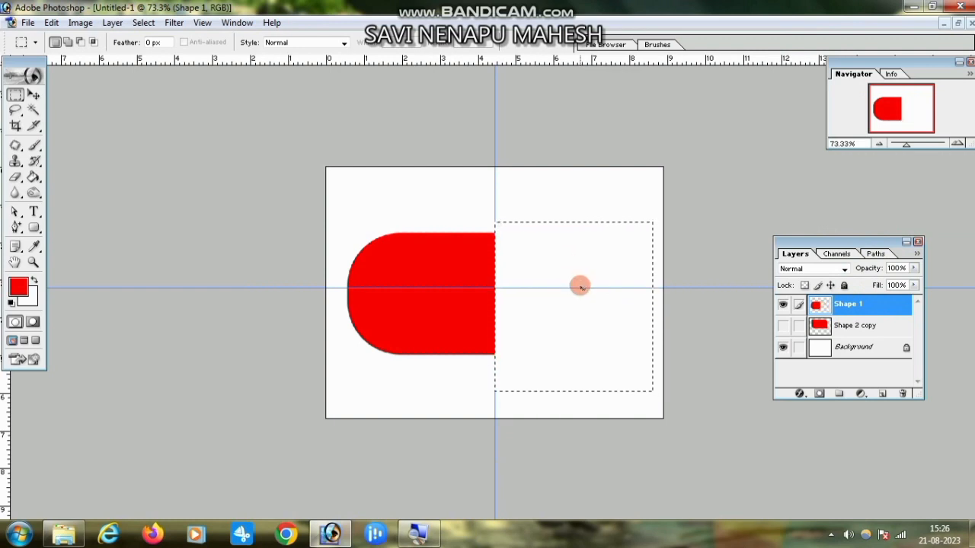
{"action": "key", "text": "ctrl+d"}
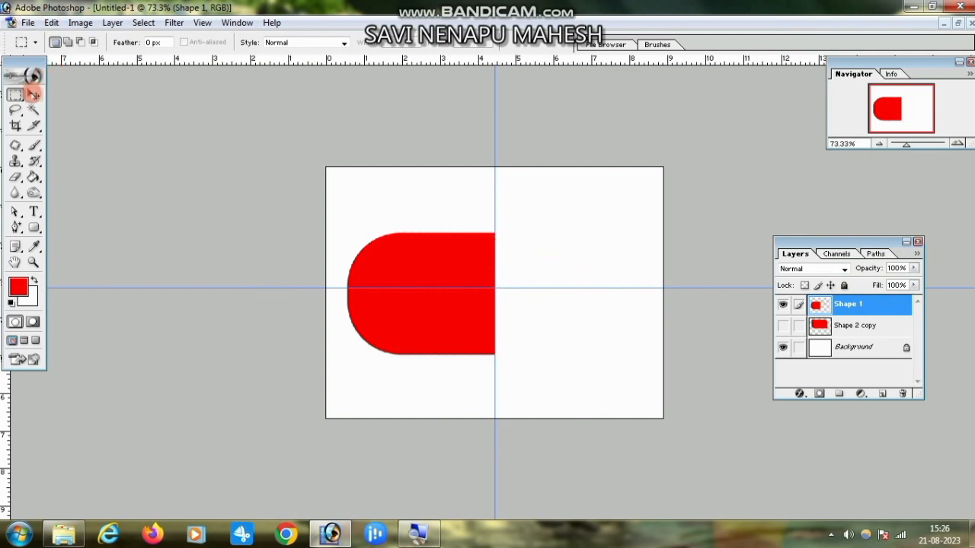
Move the half-rounded shape slightly down and right, and hide its layer
{"action": "left_click", "coordinate": [33, 95]}
{"action": "right_click", "coordinate": [460, 263]}
{"action": "left_click_drag", "start_coordinate": [461, 220], "coordinate": [468, 271]}
{"action": "left_click", "coordinate": [782, 304]}
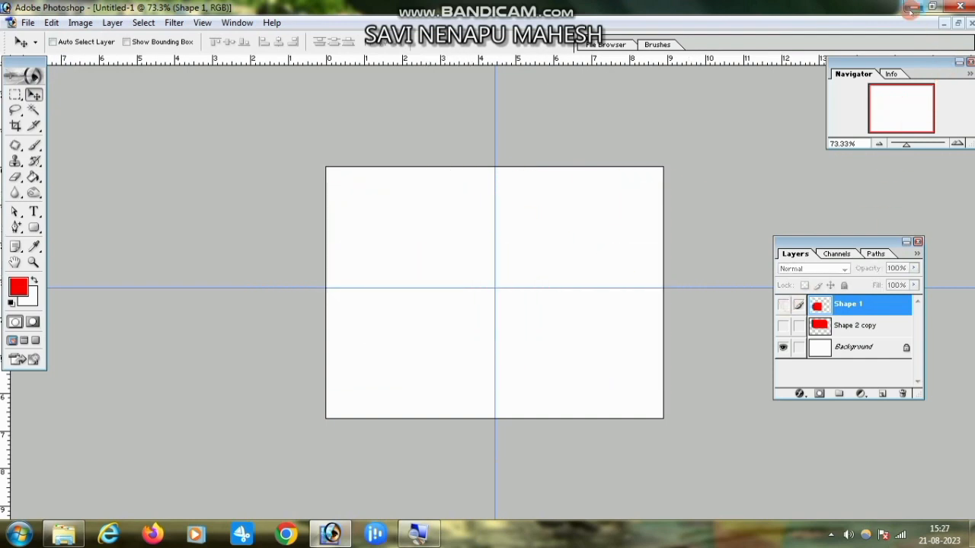
Consult the reference shapes picture in Pictus, switch back to Photoshop and draw a plain red rectangle across both guides
{"action": "left_click", "coordinate": [913, 6]}
{"action": "double_click", "coordinate": [364, 167]}
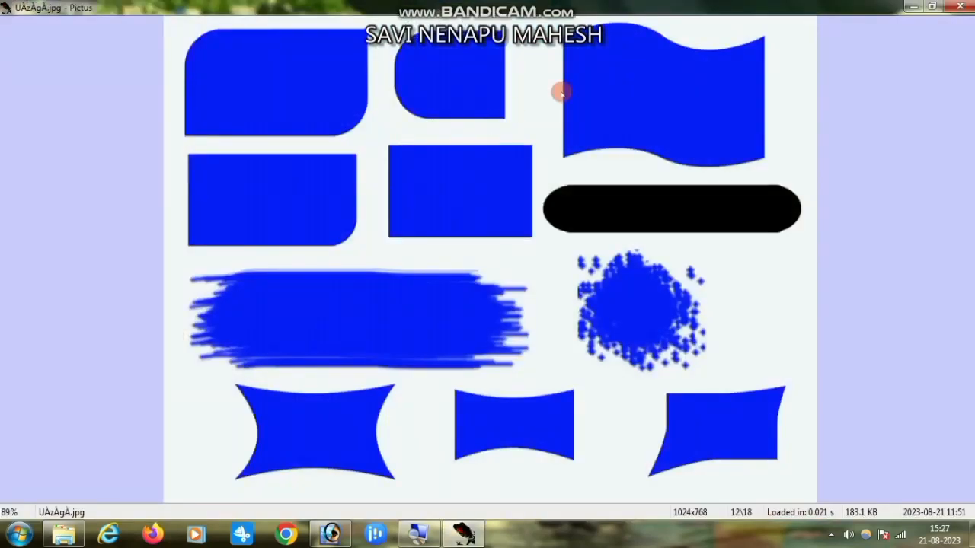
{"action": "left_click", "coordinate": [960, 8]}
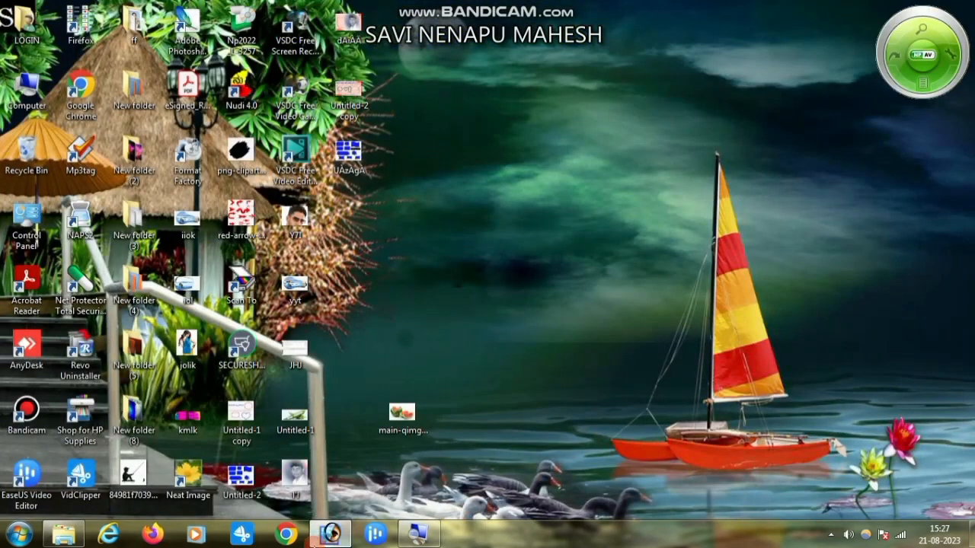
{"action": "left_click", "coordinate": [330, 534]}
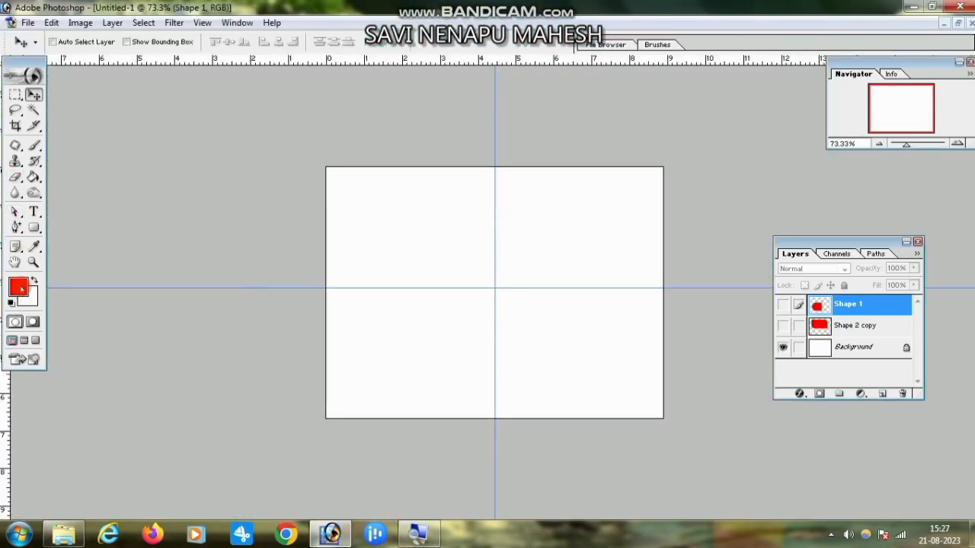
{"action": "left_click_drag", "start_coordinate": [34, 230], "coordinate": [76, 227]}
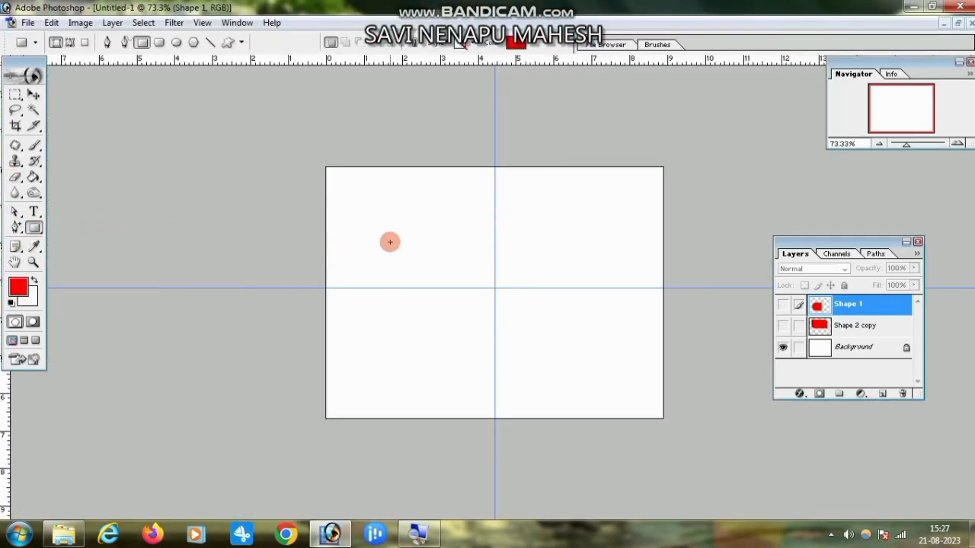
{"action": "left_click_drag", "start_coordinate": [378, 225], "coordinate": [608, 371]}
Add anchor points midway along the rectangle's top and bottom edges and bend both edges into matching S-shaped waves
{"action": "left_click_drag", "start_coordinate": [15, 227], "coordinate": [83, 255]}
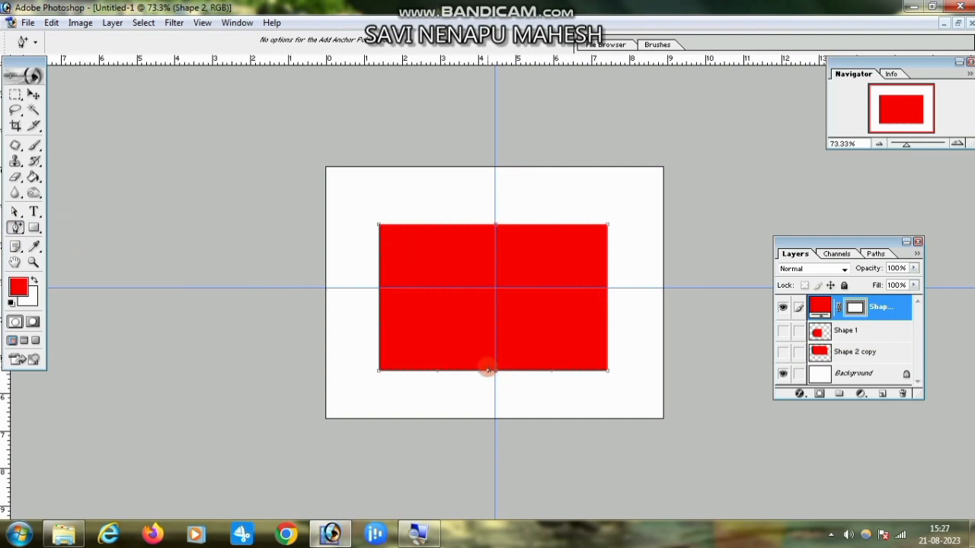
{"action": "left_click_drag", "start_coordinate": [15, 212], "coordinate": [89, 222]}
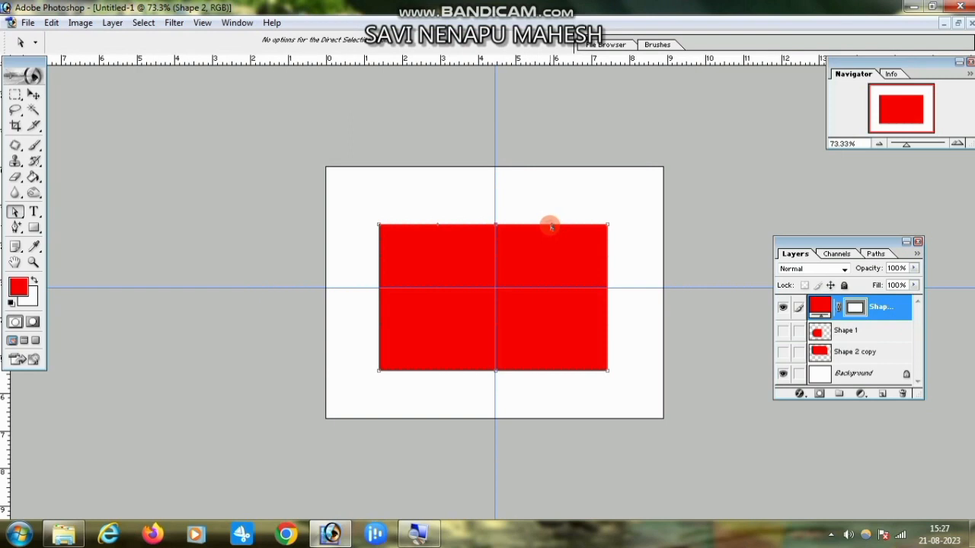
{"action": "left_click_drag", "start_coordinate": [552, 226], "coordinate": [535, 263]}
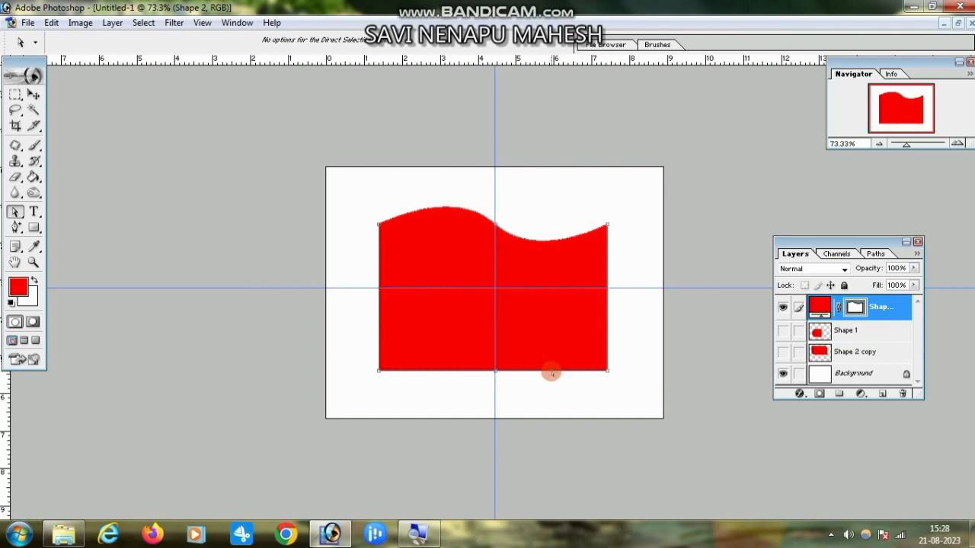
{"action": "left_click_drag", "start_coordinate": [553, 373], "coordinate": [539, 408]}
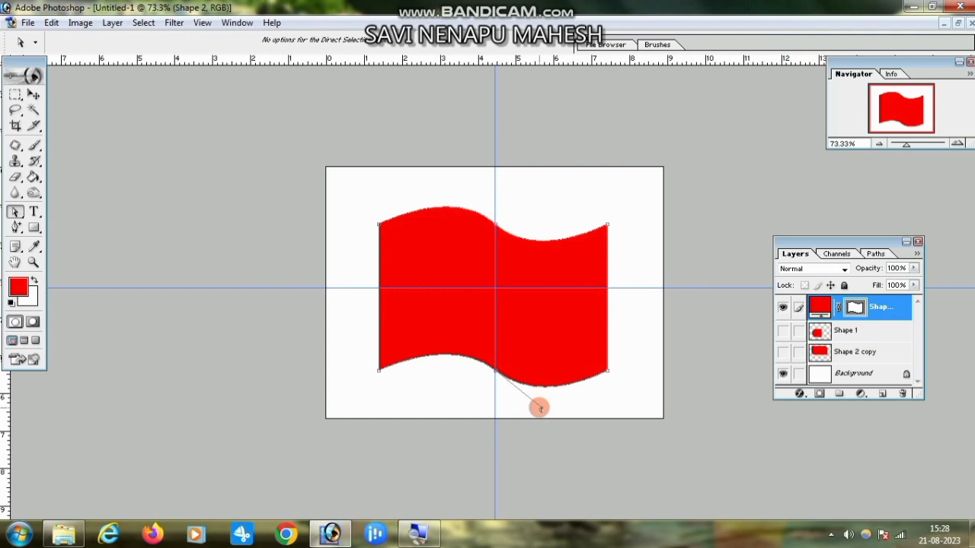
{"action": "left_click", "coordinate": [538, 406]}
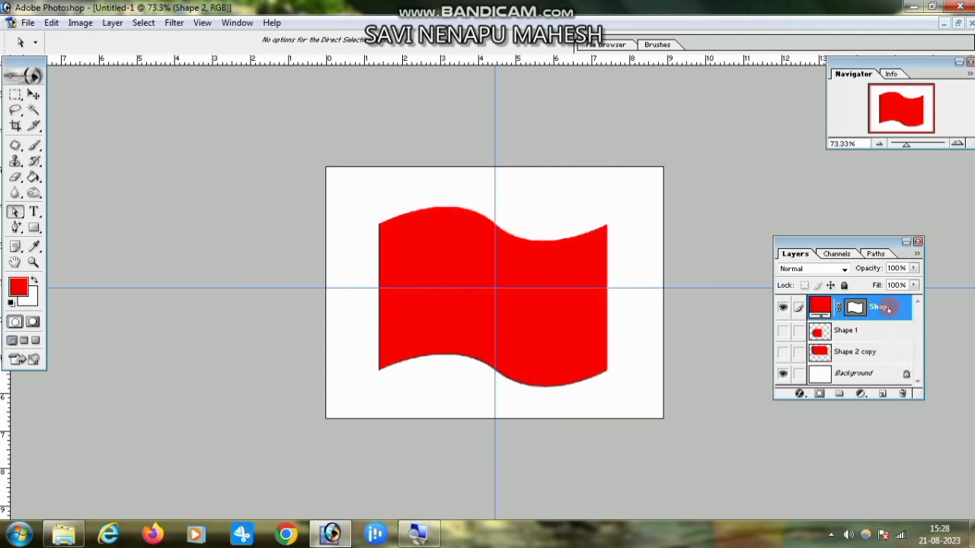
Rasterize the wavy shape's layer and move the shape up and slightly left on the canvas
{"action": "right_click", "coordinate": [888, 308]}
{"action": "left_click", "coordinate": [868, 406]}
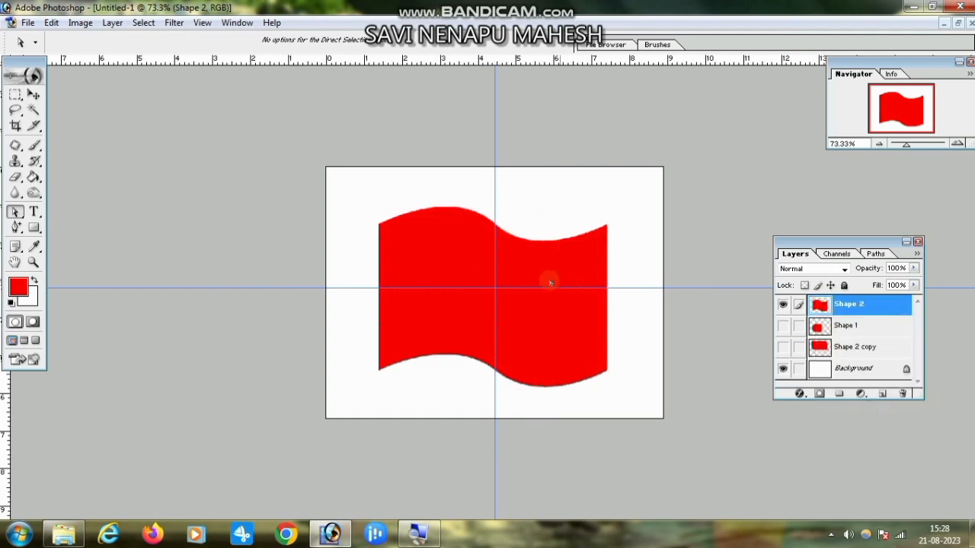
{"action": "left_click", "coordinate": [34, 95]}
{"action": "right_click", "coordinate": [571, 276]}
{"action": "left_click", "coordinate": [571, 276]}
{"action": "left_click_drag", "start_coordinate": [564, 276], "coordinate": [550, 256]}
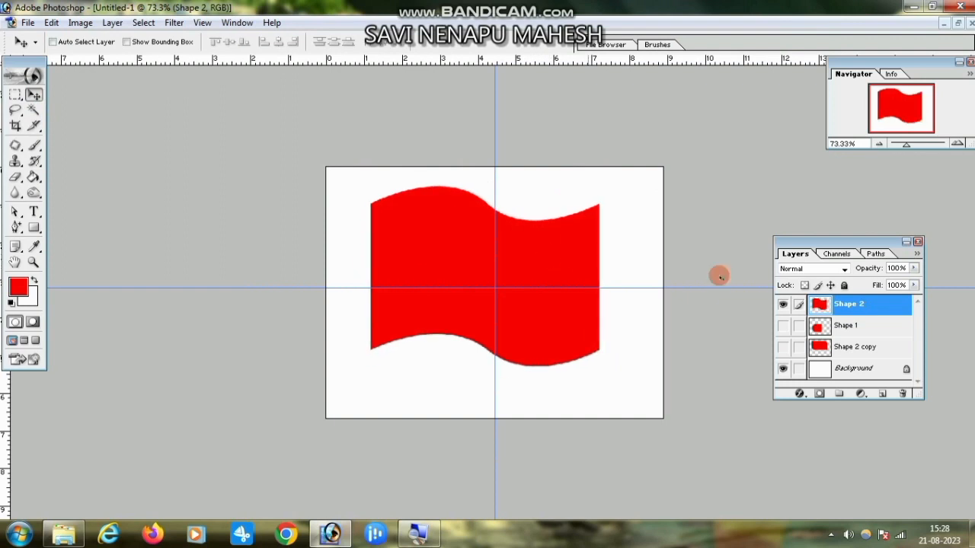
Hide the wavy shape's layer and add a new empty layer above it
{"action": "left_click", "coordinate": [785, 305]}
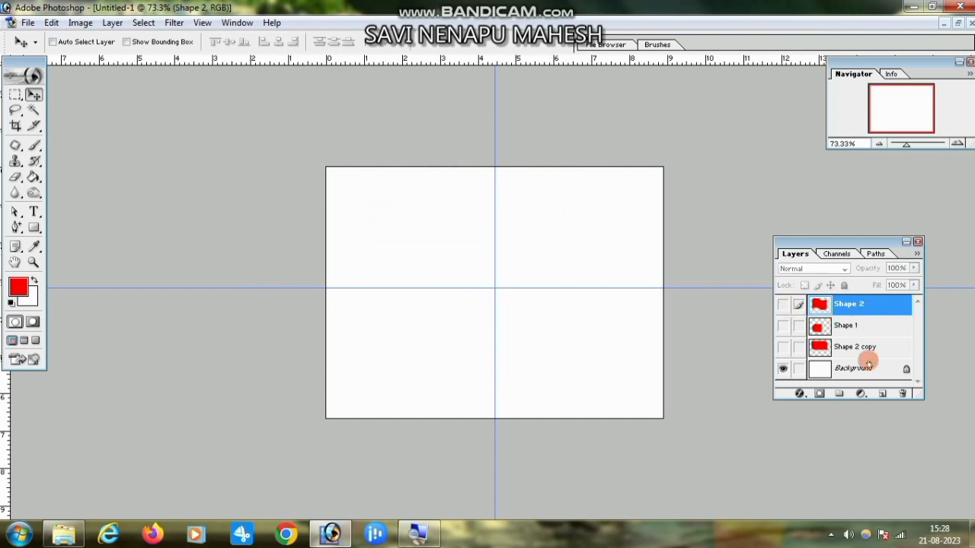
{"action": "left_click", "coordinate": [882, 394]}
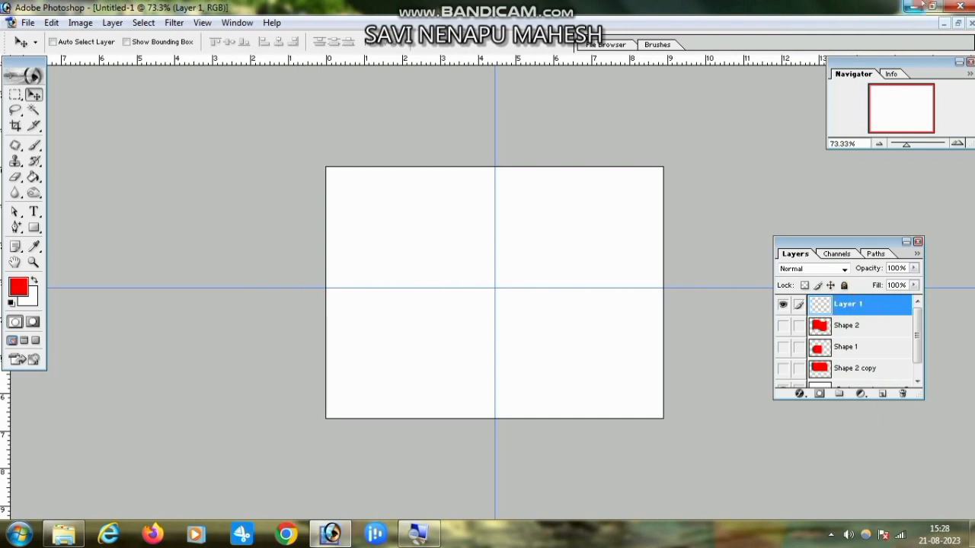
Review the reference picture in Pictus, go back to Photoshop and draw a large red rounded rectangle with 100 px radius around the guides' crossing
{"action": "left_click", "coordinate": [915, 7]}
{"action": "double_click", "coordinate": [370, 156]}
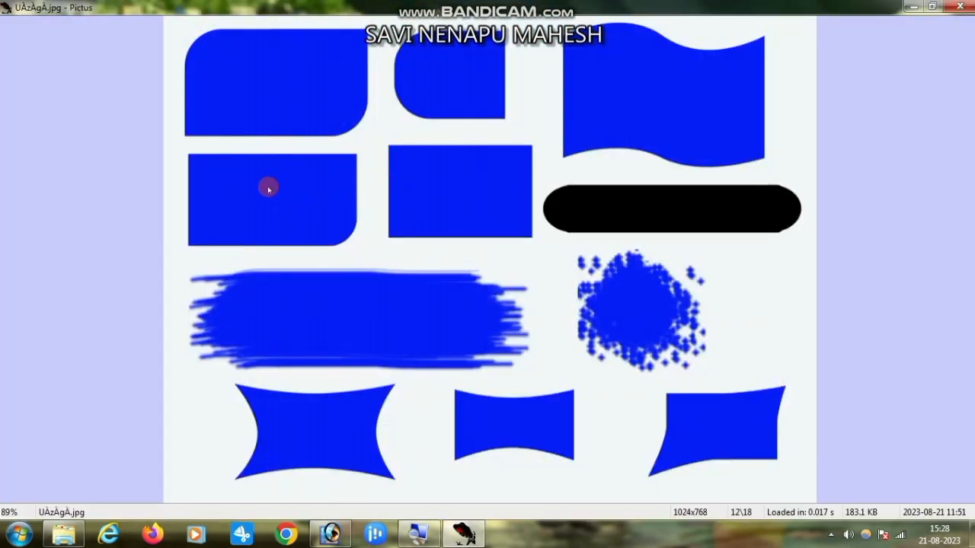
{"action": "left_click", "coordinate": [914, 7]}
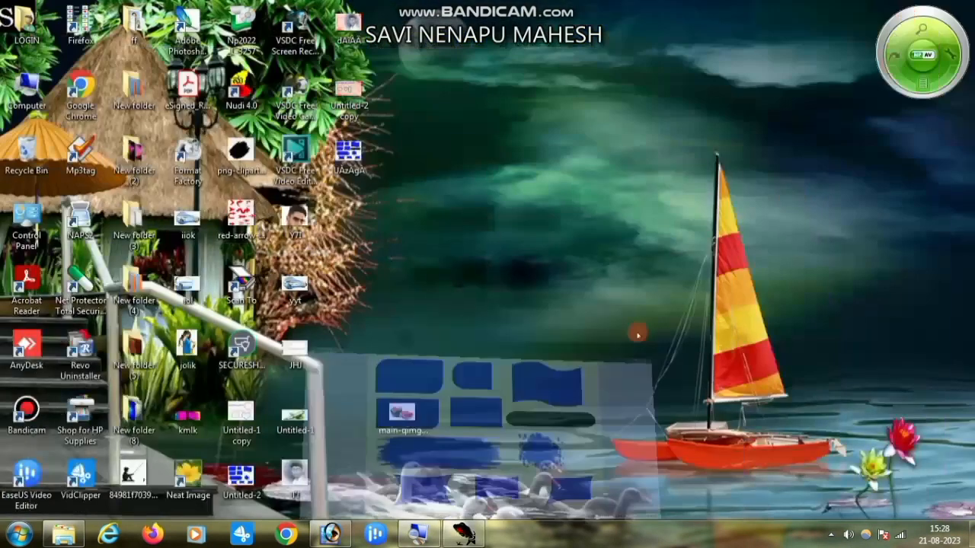
{"action": "left_click", "coordinate": [331, 534]}
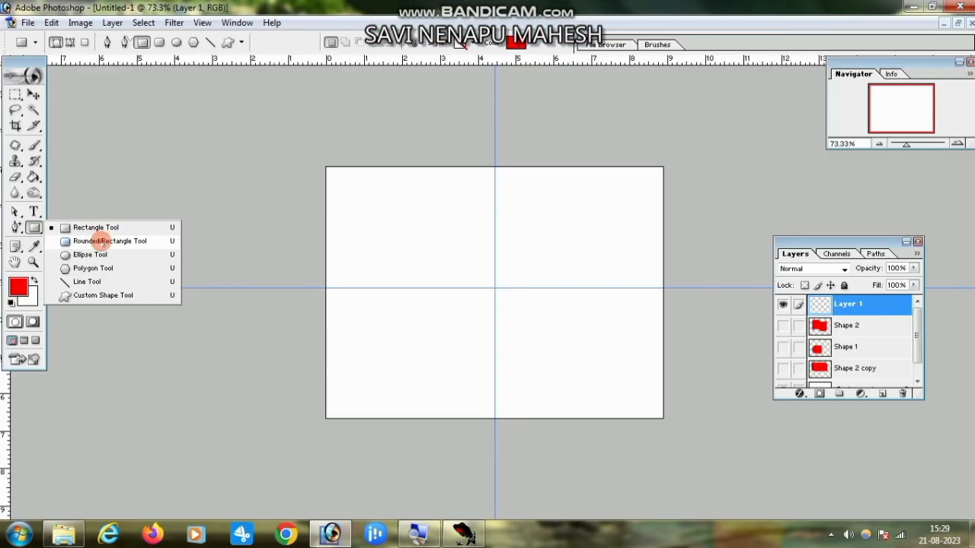
{"action": "left_click", "coordinate": [98, 239]}
{"action": "left_click_drag", "start_coordinate": [378, 213], "coordinate": [639, 371]}
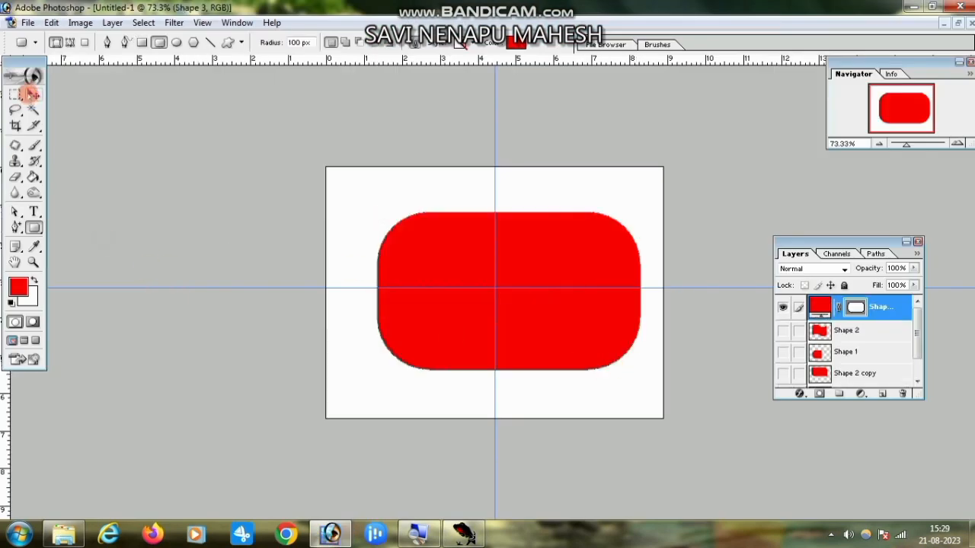
Move the rounded rectangle left and slightly down to center it on the vertical guide, and rasterize its layer
{"action": "left_click", "coordinate": [34, 94]}
{"action": "mouse_move", "coordinate": [515, 272]}
{"action": "left_mouse_down"}
{"action": "mouse_move", "coordinate": [500, 274]}
{"action": "mouse_move", "coordinate": [522, 268]}
{"action": "left_mouse_up"}
{"action": "right_click", "coordinate": [819, 303]}
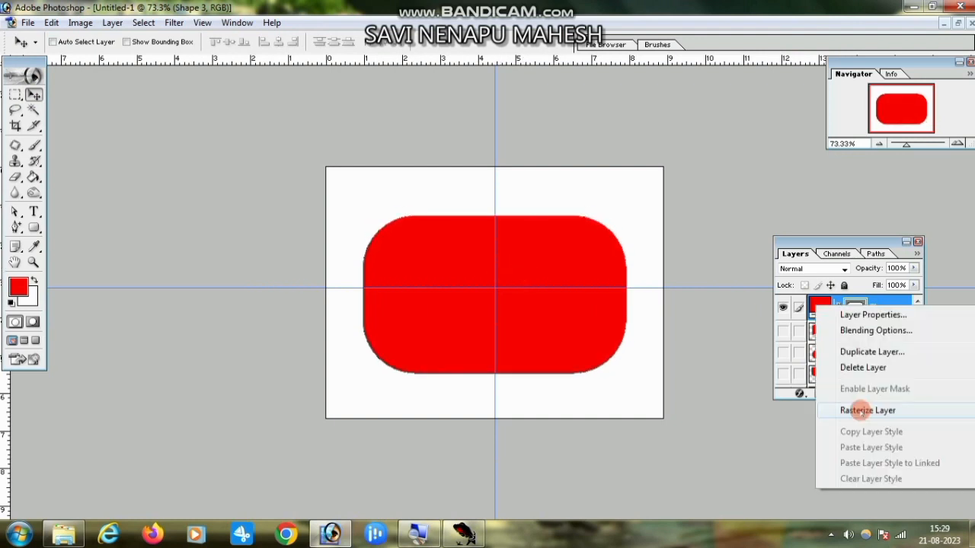
{"action": "left_click", "coordinate": [860, 408]}
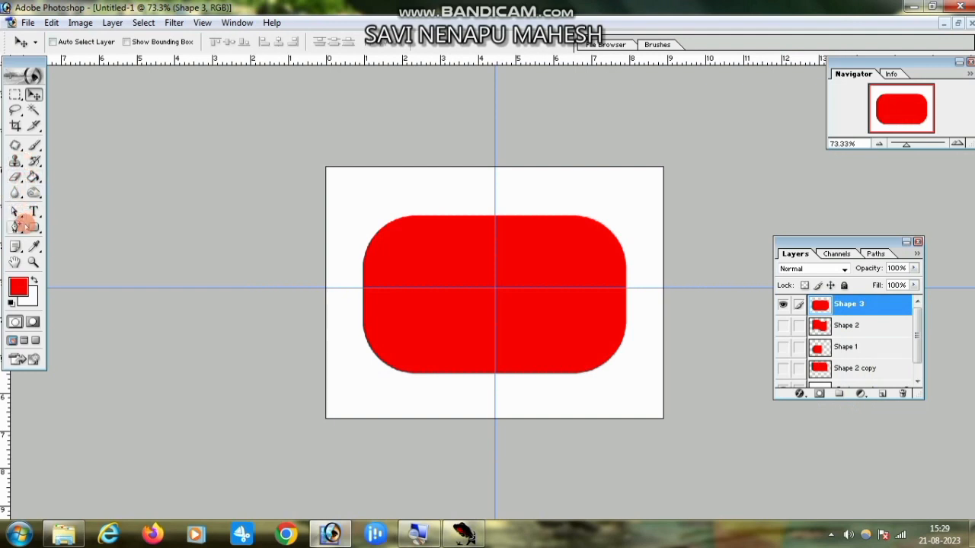
Cover the rounded shape's left half with a red rectangle, scaled to 85.2% width and 92.9% height to square off both left corners
{"action": "left_click_drag", "start_coordinate": [33, 228], "coordinate": [90, 227]}
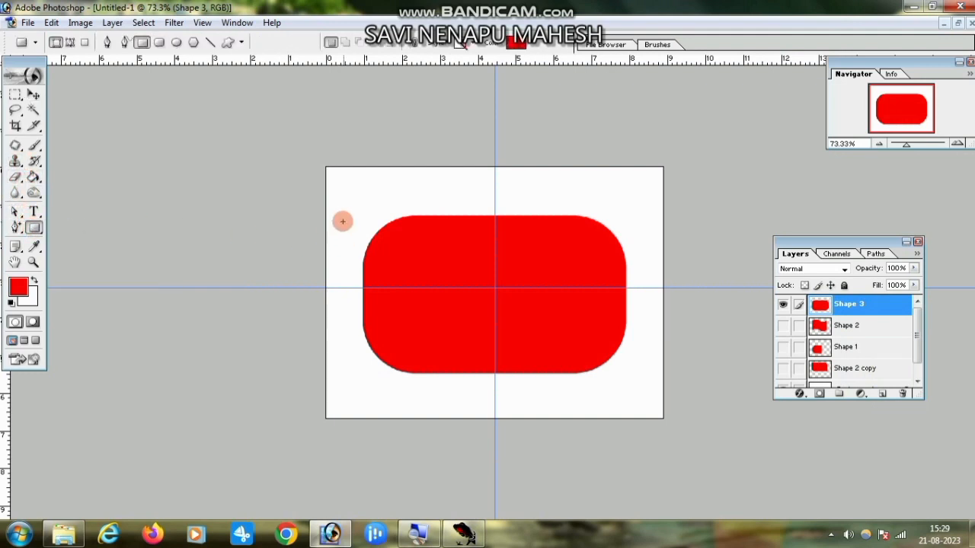
{"action": "left_click_drag", "start_coordinate": [340, 199], "coordinate": [495, 373]}
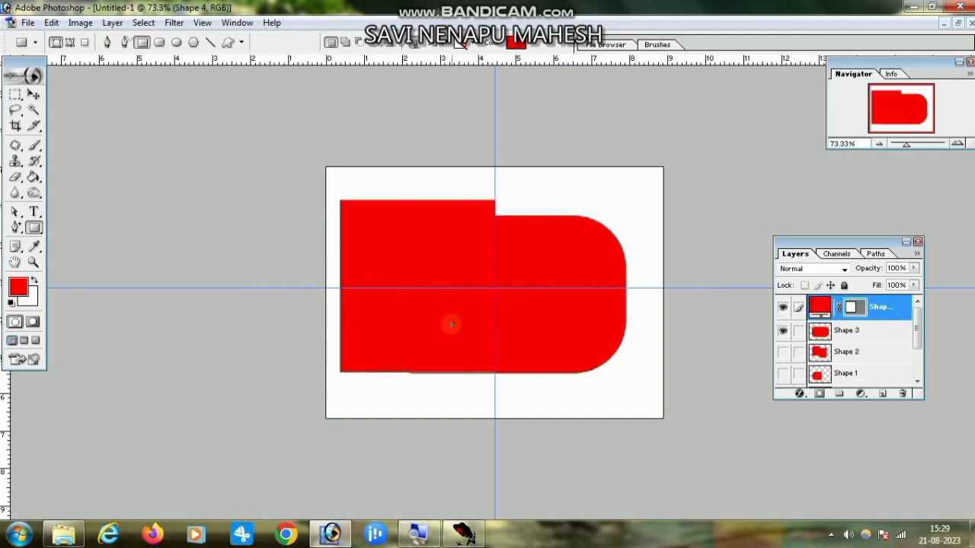
{"action": "key", "text": "ctrl+t"}
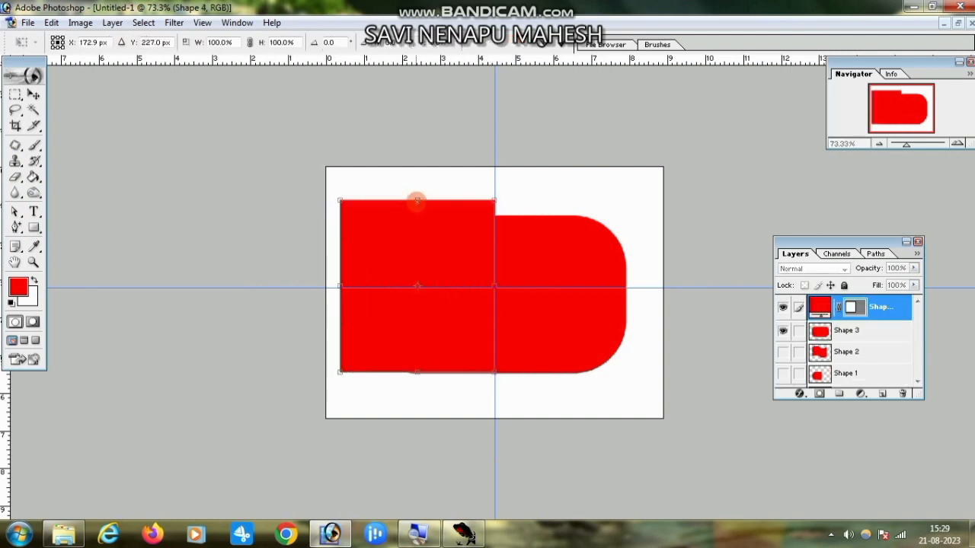
{"action": "left_click_drag", "start_coordinate": [418, 201], "coordinate": [419, 215]}
{"action": "left_click_drag", "start_coordinate": [340, 299], "coordinate": [361, 305]}
{"action": "left_click_drag", "start_coordinate": [424, 372], "coordinate": [499, 381]}
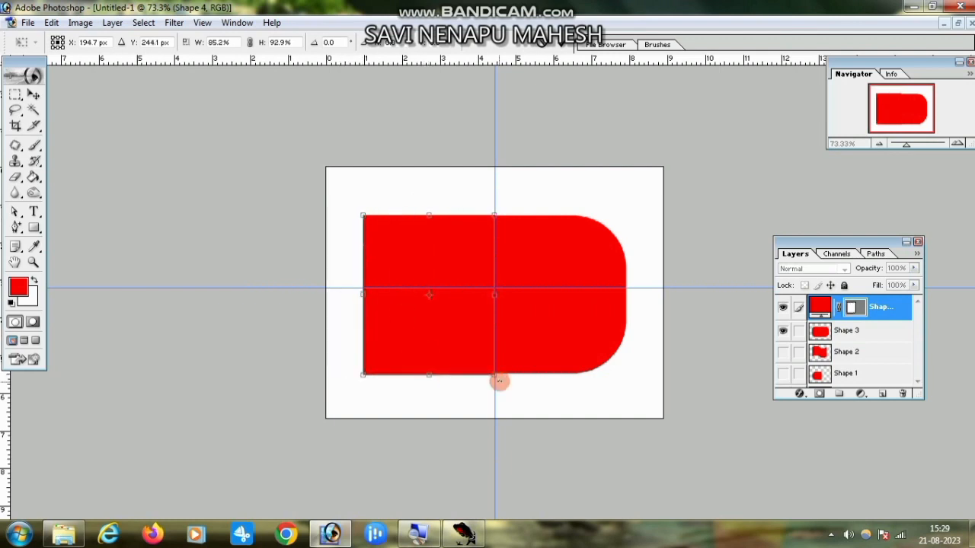
{"action": "key", "text": "Return"}
Duplicate the red rectangle and place the copy over the right half of the rounded shape
{"action": "key", "text": "v"}
{"action": "key", "text": "ctrl+minus"}
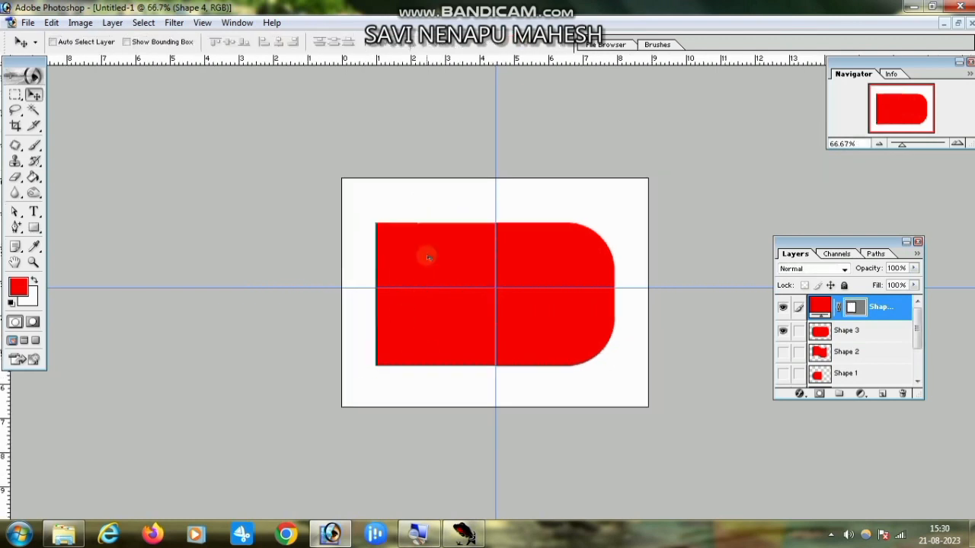
{"action": "left_click_drag", "start_coordinate": [428, 257], "coordinate": [551, 260]}
{"action": "key", "text": "ctrl+t"}
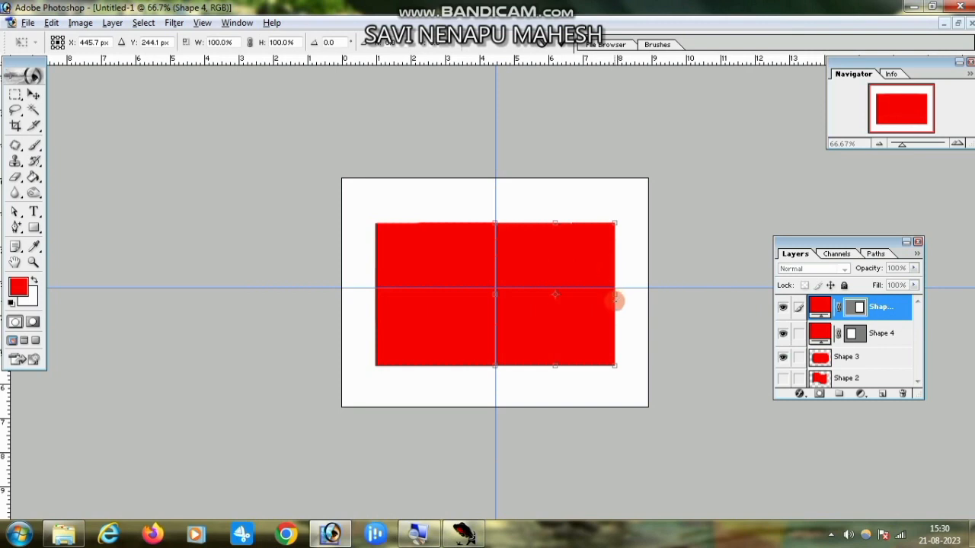
{"action": "left_click_drag", "start_coordinate": [615, 296], "coordinate": [597, 300]}
{"action": "key", "text": "ctrl+z"}
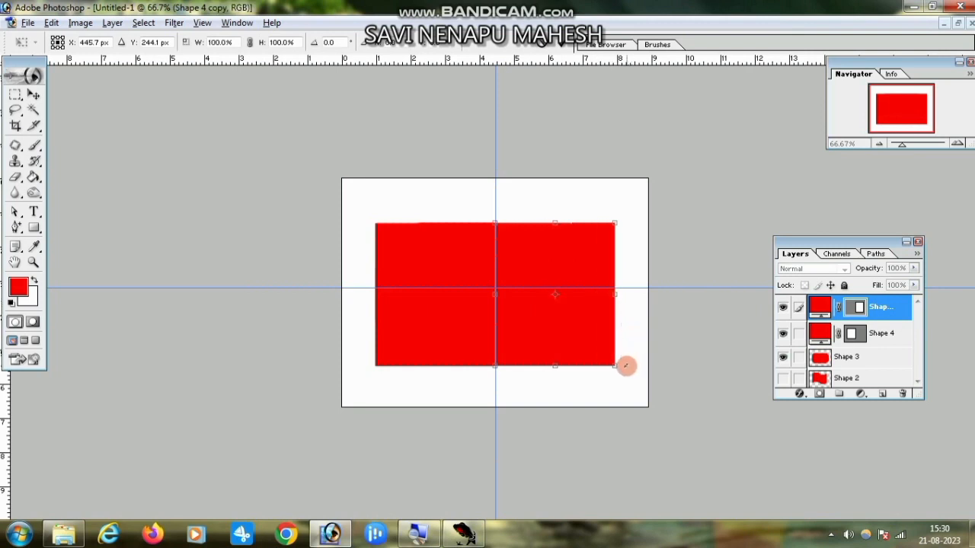
{"action": "key", "text": "Return"}
Scale the copied rectangle to 45.3% height from its bottom edge so it covers only the upper-right quarter above the horizontal guide
{"action": "key", "text": "ctrl+t"}
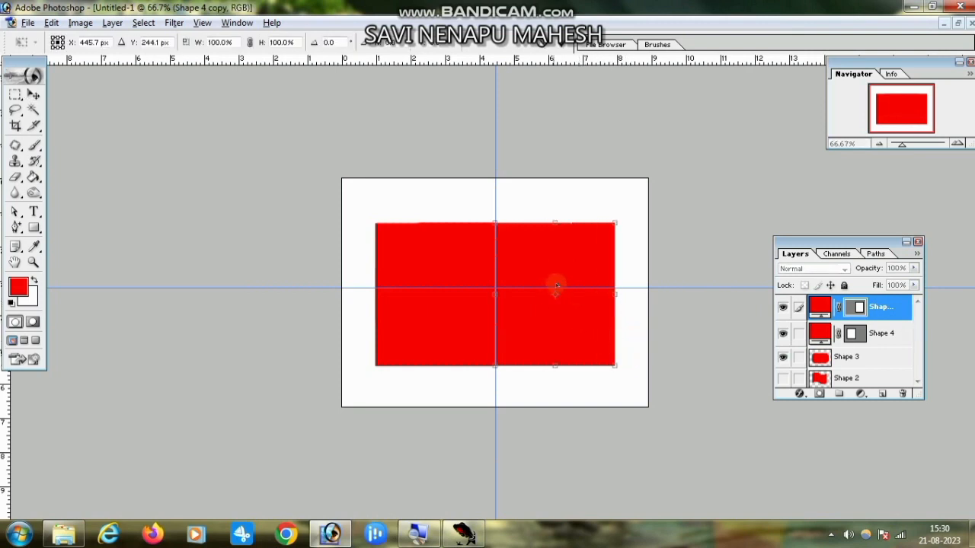
{"action": "left_click_drag", "start_coordinate": [551, 366], "coordinate": [553, 288]}
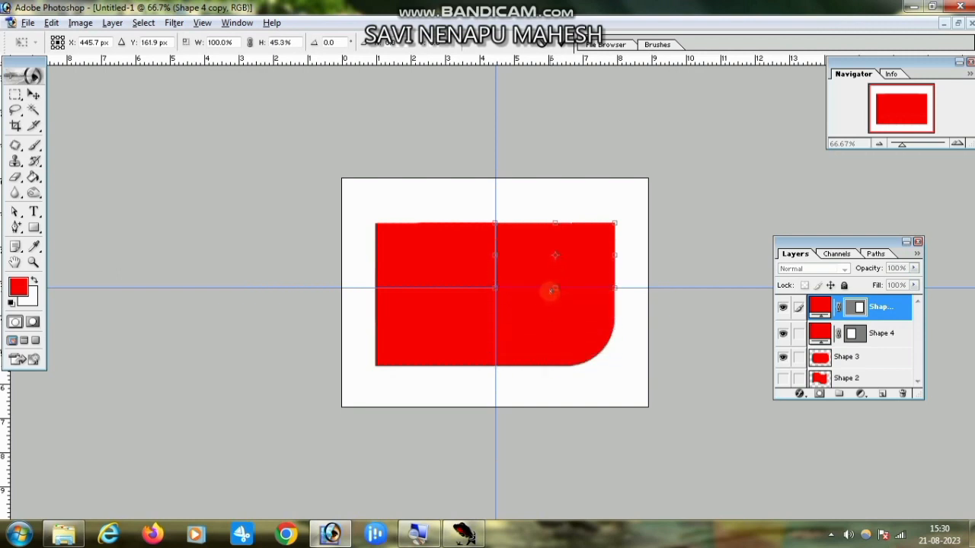
{"action": "key", "text": "Return"}
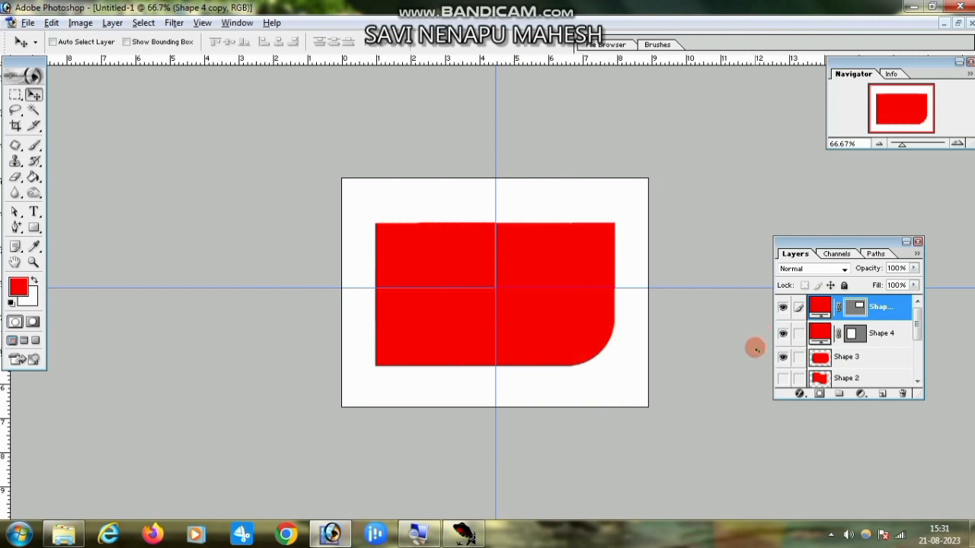
Link and merge the two rectangle layers, and merge the result with the rounded rectangle's layer Shape 3
{"action": "left_click", "coordinate": [799, 334]}
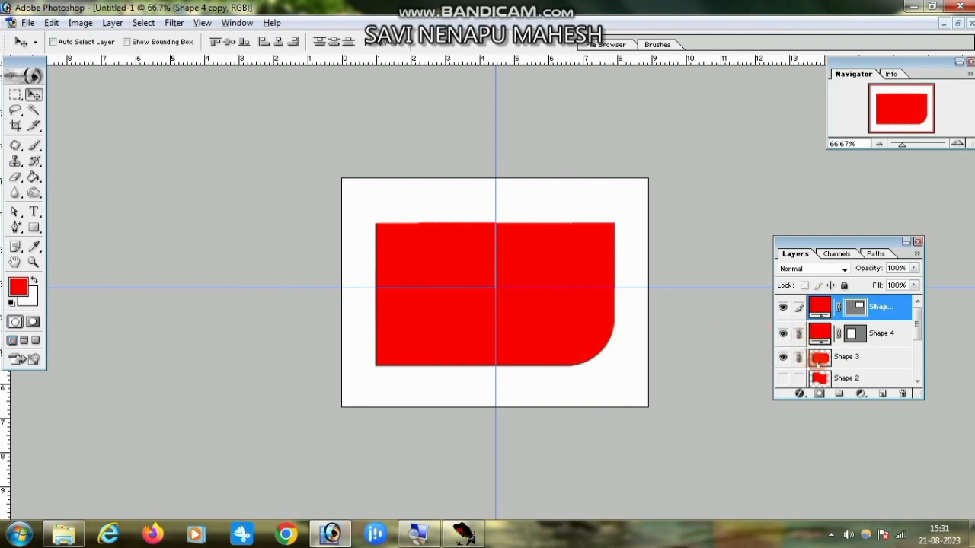
{"action": "left_click", "coordinate": [799, 357]}
{"action": "left_click", "coordinate": [799, 358]}
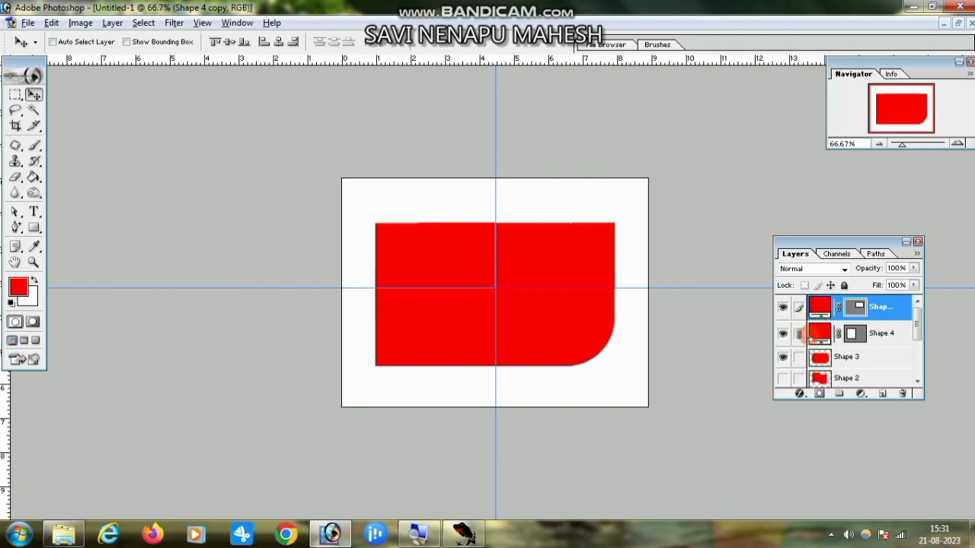
{"action": "key", "text": "ctrl+e"}
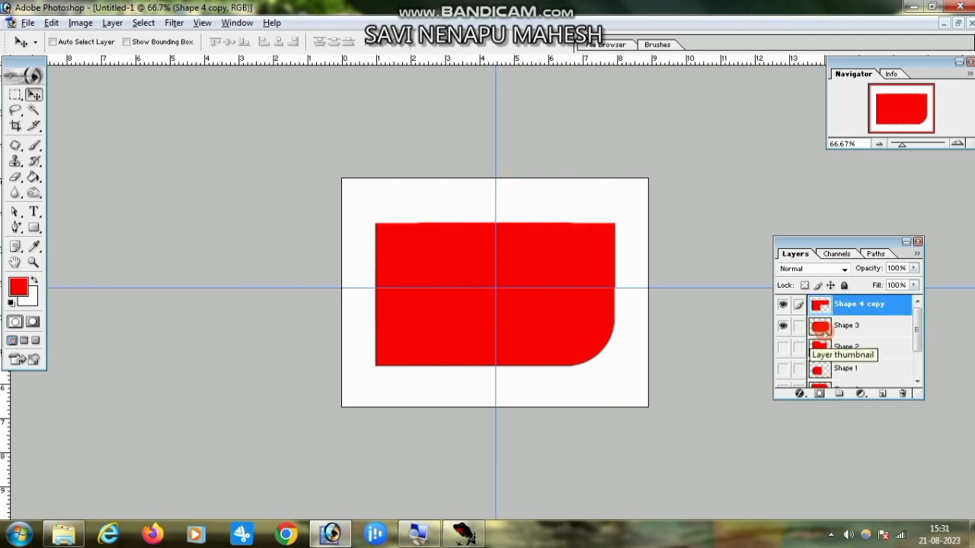
{"action": "left_click", "coordinate": [799, 325]}
{"action": "key", "text": "ctrl+e"}
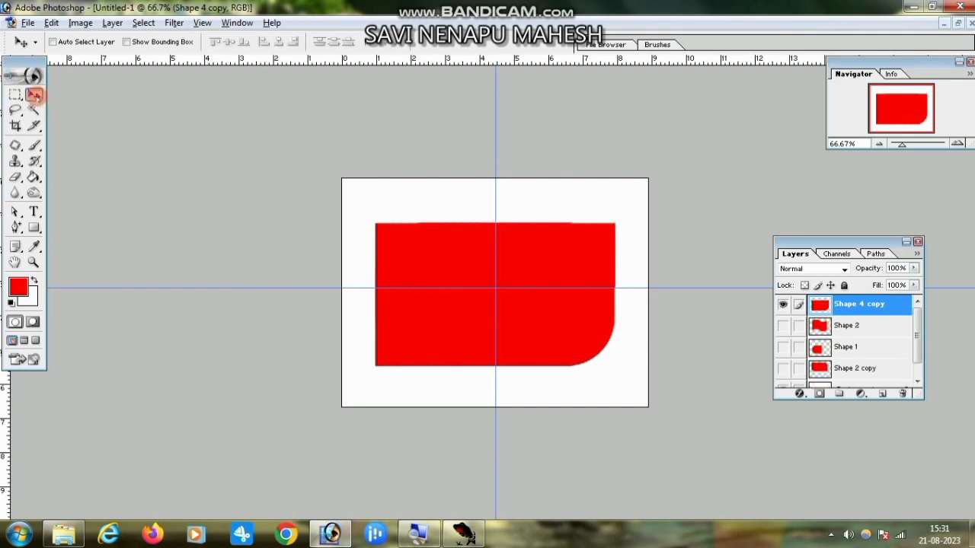
Move the merged single-rounded-corner shape up slightly on the canvas and hide its layer
{"action": "mouse_move", "coordinate": [464, 269]}
{"action": "left_mouse_down"}
{"action": "mouse_move", "coordinate": [496, 305]}
{"action": "mouse_move", "coordinate": [472, 255]}
{"action": "mouse_move", "coordinate": [458, 263]}
{"action": "left_mouse_up"}
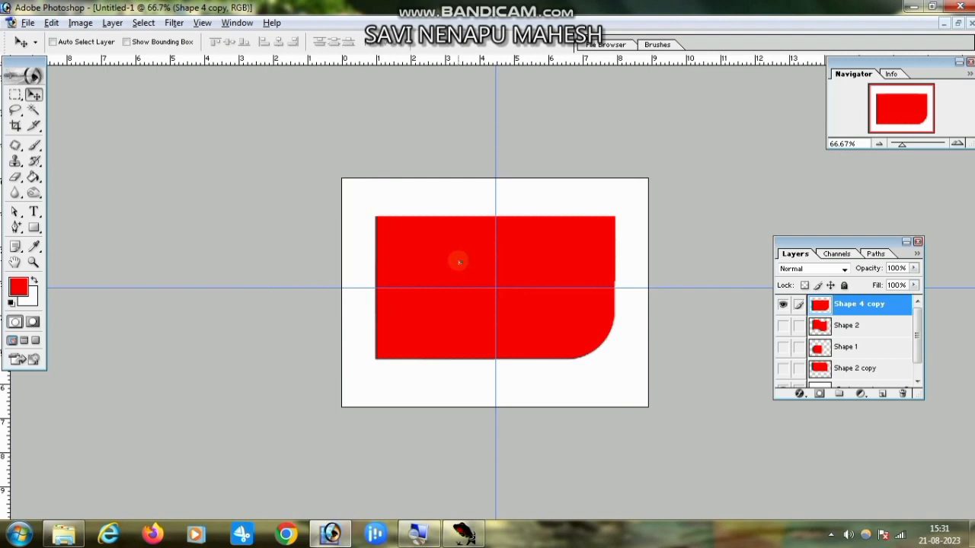
{"action": "left_click", "coordinate": [782, 305]}
Review the reference picture in Pictus, go back to Photoshop and draw a large plain red rectangle across the guides' crossing
{"action": "left_click", "coordinate": [914, 7]}
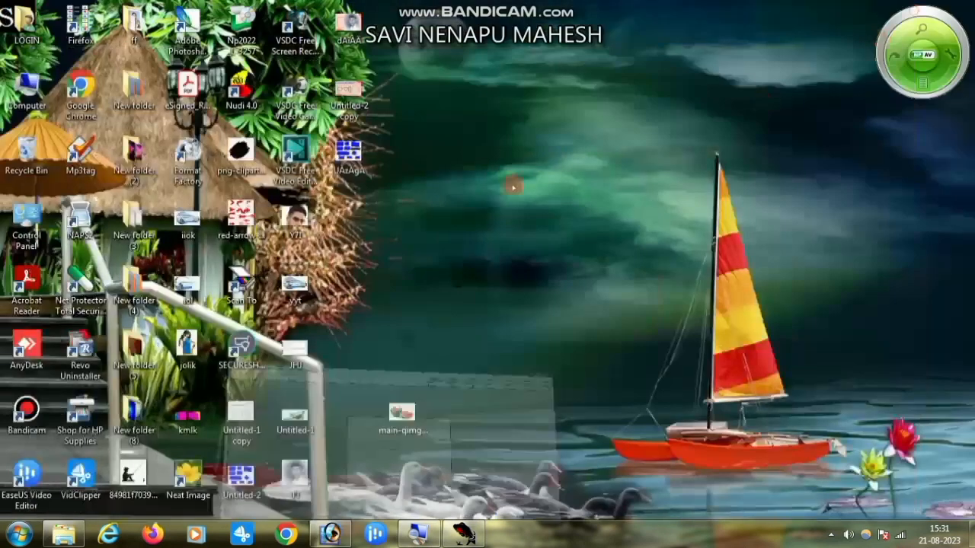
{"action": "double_click", "coordinate": [349, 152]}
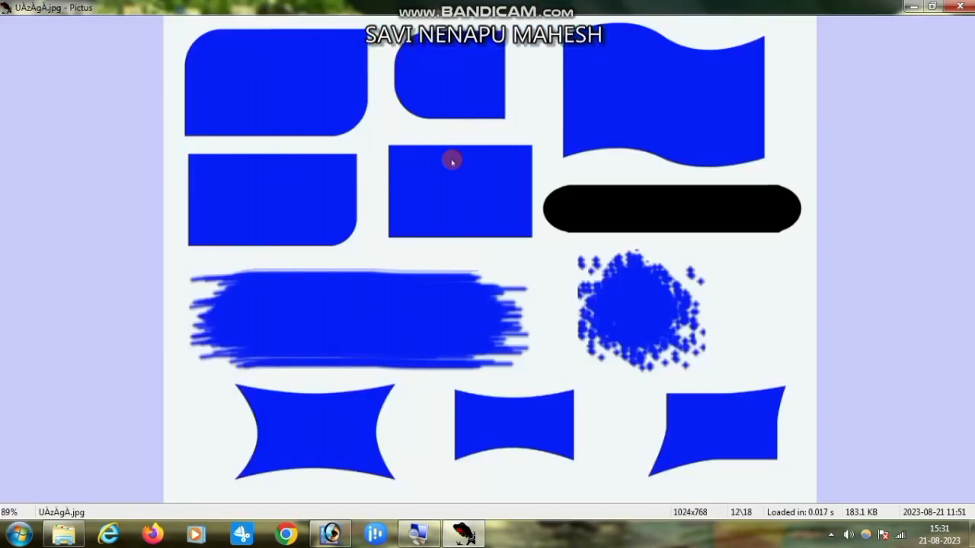
{"action": "key", "text": "Escape"}
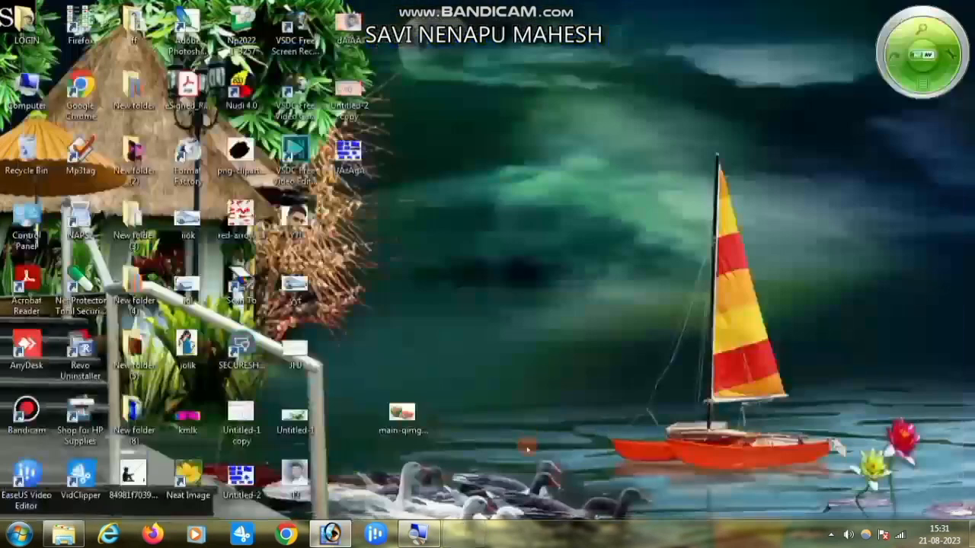
{"action": "left_click", "coordinate": [330, 534]}
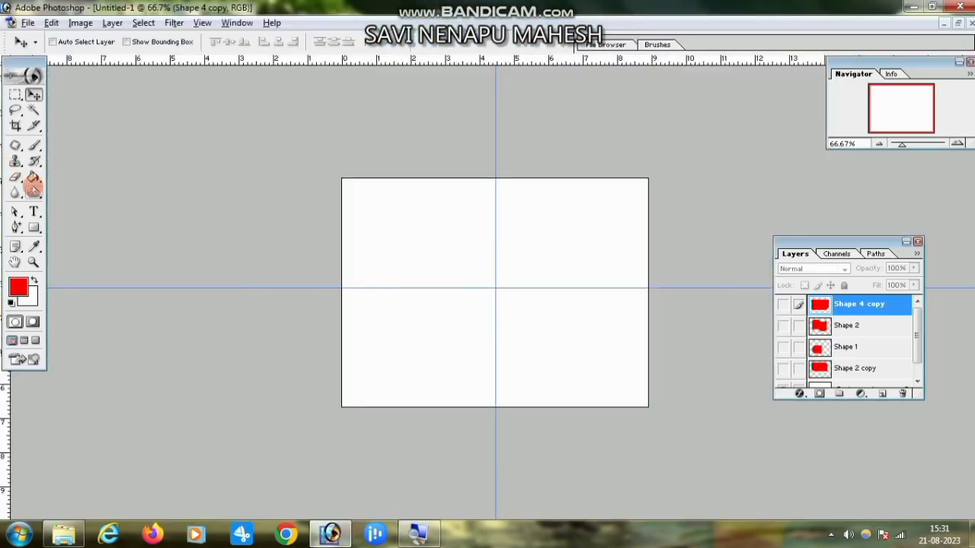
{"action": "left_click", "coordinate": [33, 212]}
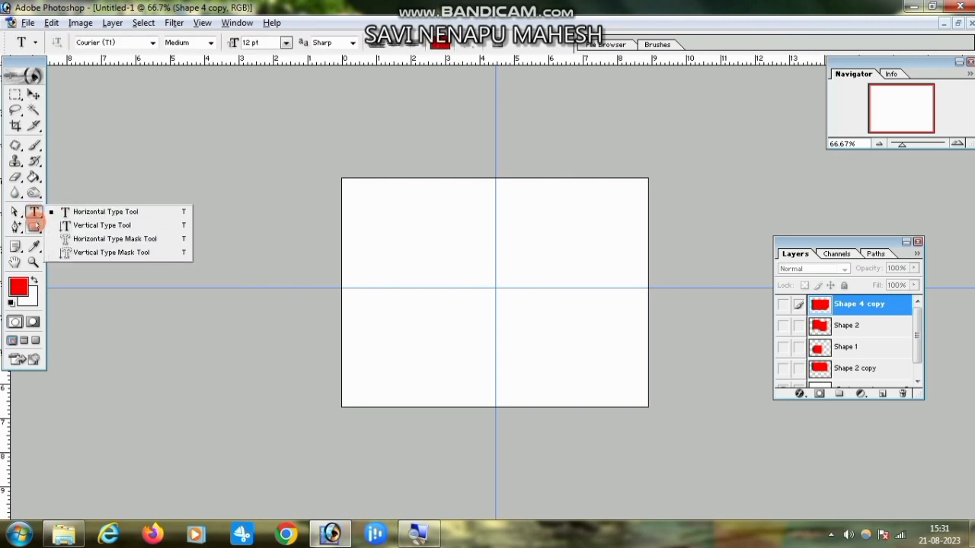
{"action": "left_click", "coordinate": [34, 227]}
{"action": "left_click_drag", "start_coordinate": [387, 221], "coordinate": [620, 364]}
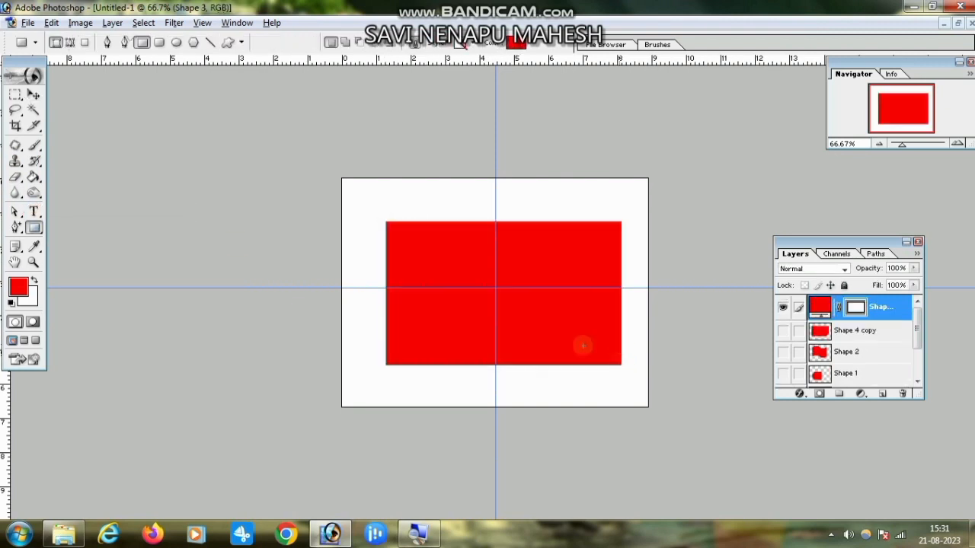
Hide the plain rectangle's layer, review the reference picture in Pictus and return to Photoshop
{"action": "left_click", "coordinate": [783, 309]}
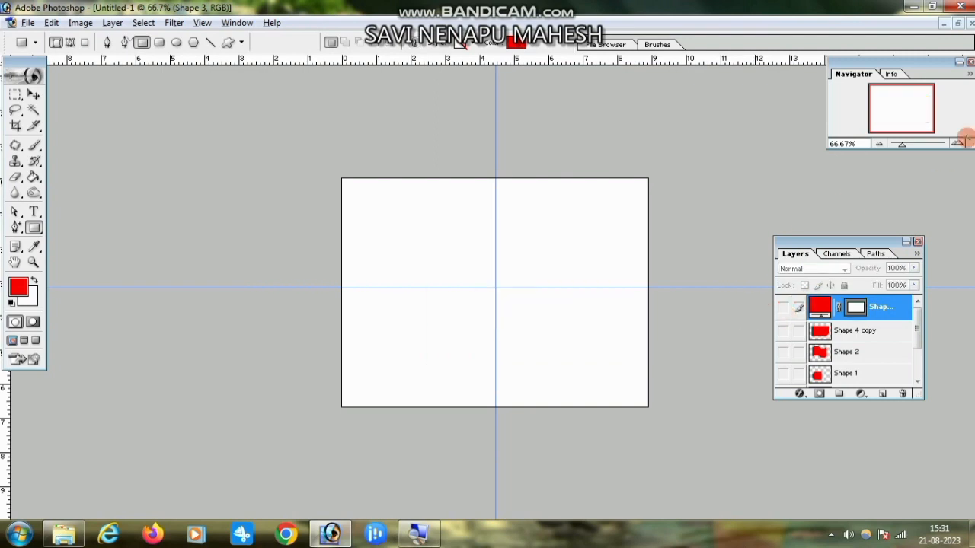
{"action": "left_click", "coordinate": [908, 6]}
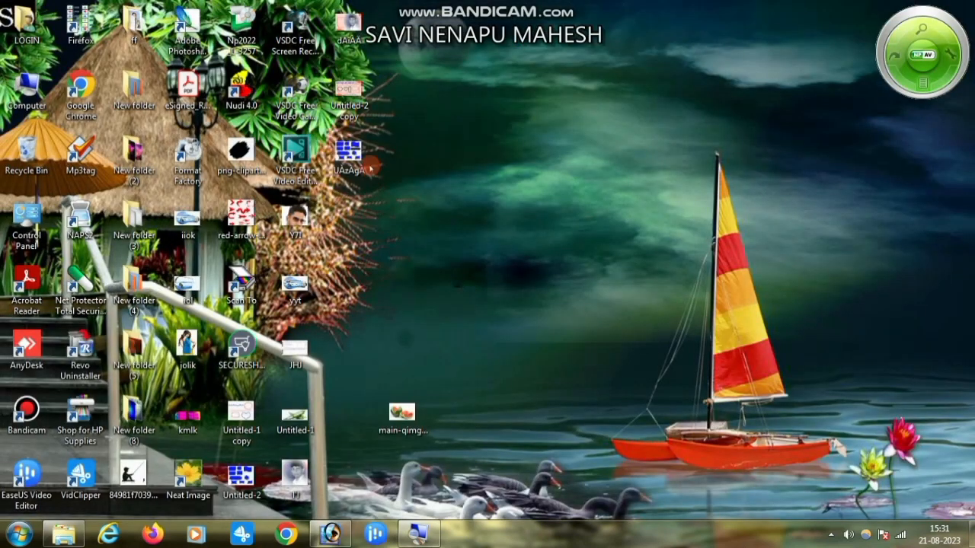
{"action": "double_click", "coordinate": [344, 152]}
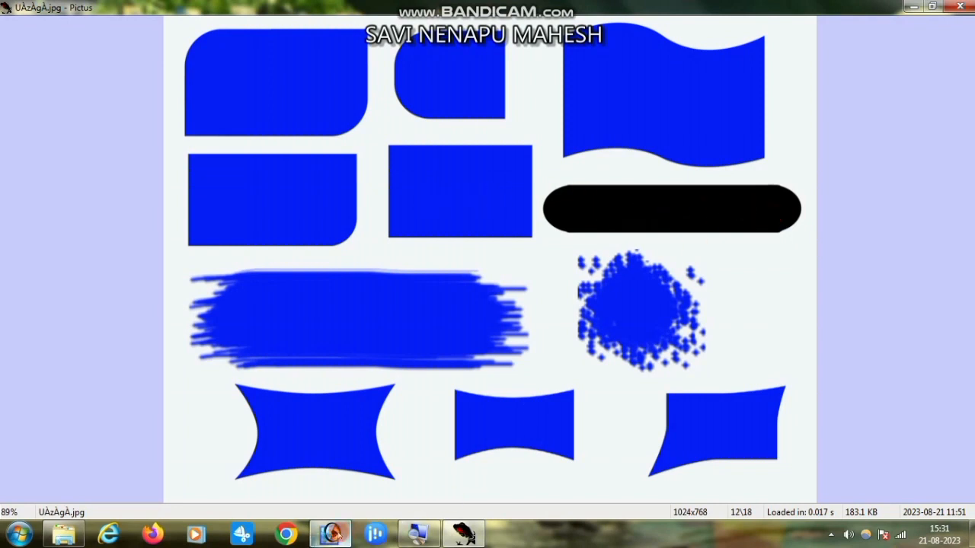
{"action": "left_click", "coordinate": [331, 533]}
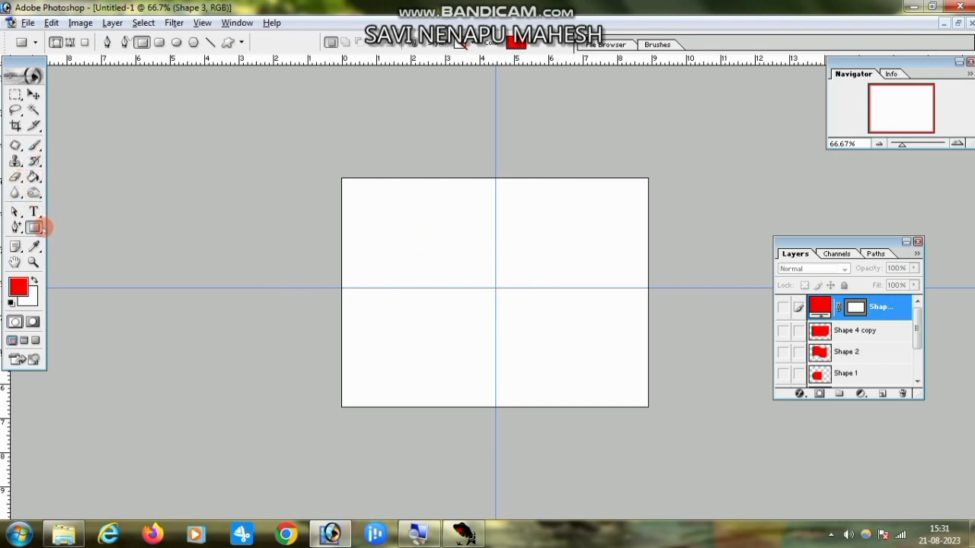
Draw a long, thin red rounded rectangle with 100 px radius just above the horizontal guide, spanning most of the canvas width
{"action": "right_click", "coordinate": [34, 228]}
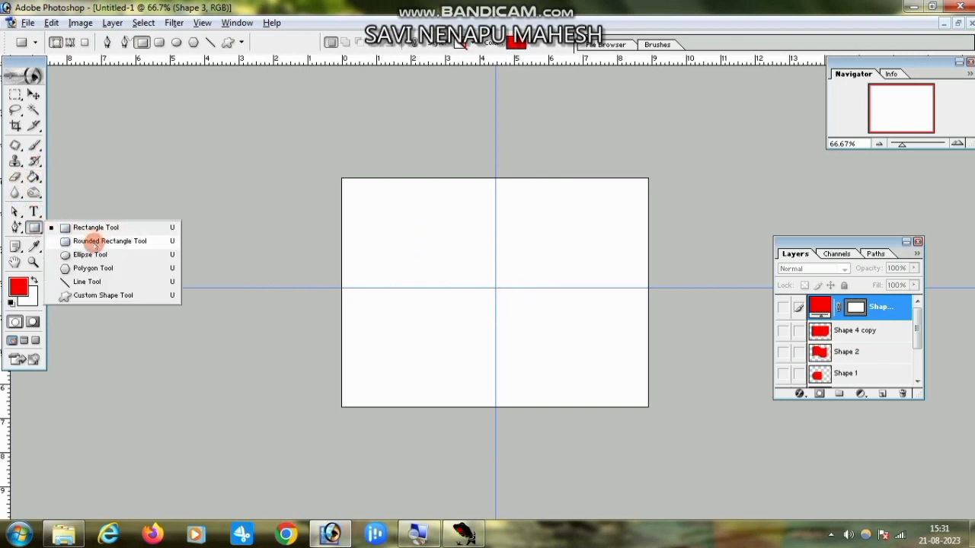
{"action": "left_click", "coordinate": [95, 242]}
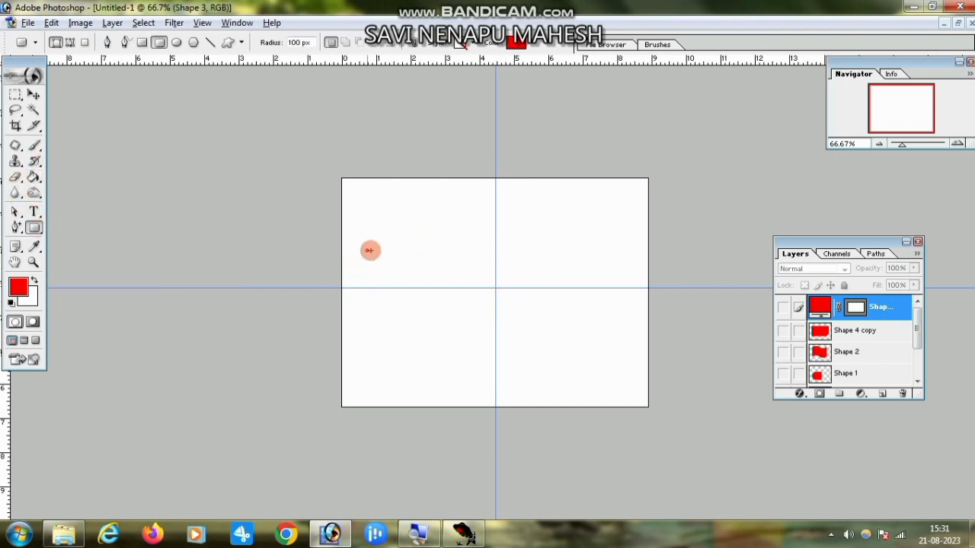
{"action": "left_click_drag", "start_coordinate": [368, 252], "coordinate": [608, 281]}
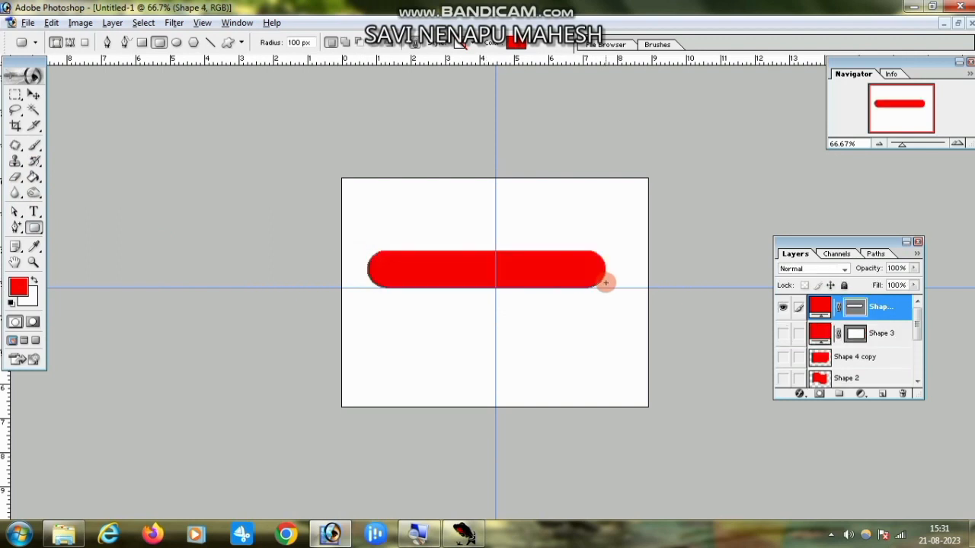
Move the pill-shaped bar down and slightly right, below the horizontal guide, and hide its layer
{"action": "left_click", "coordinate": [34, 95]}
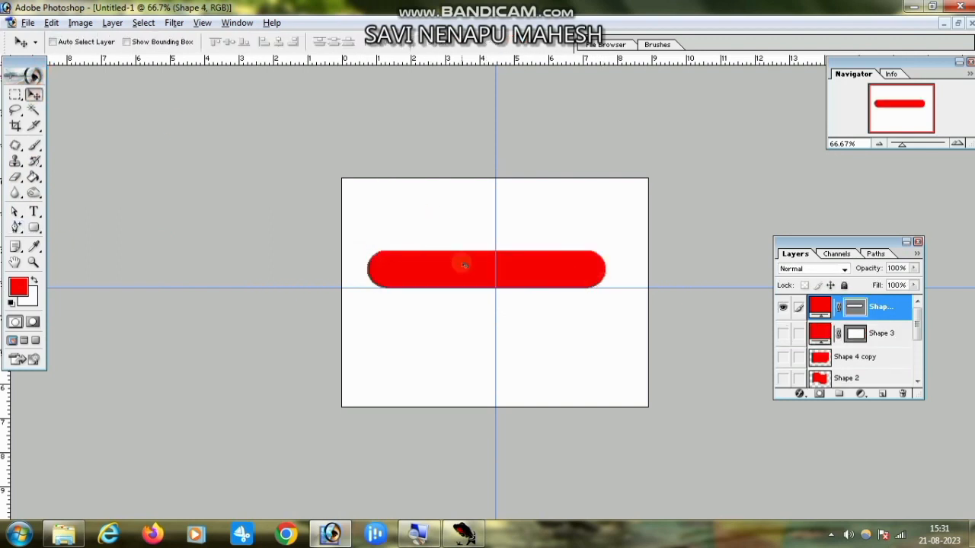
{"action": "left_click_drag", "start_coordinate": [462, 267], "coordinate": [481, 325]}
{"action": "left_click", "coordinate": [783, 308]}
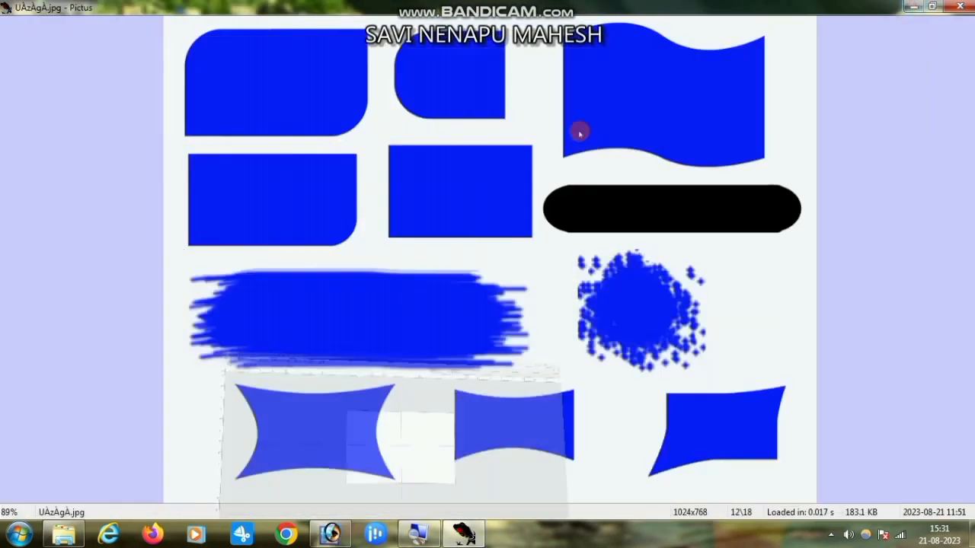
Switch back to Photoshop from the reference picture and add a new layer for painting with the 27 px spatter brush
{"action": "left_click", "coordinate": [914, 6]}
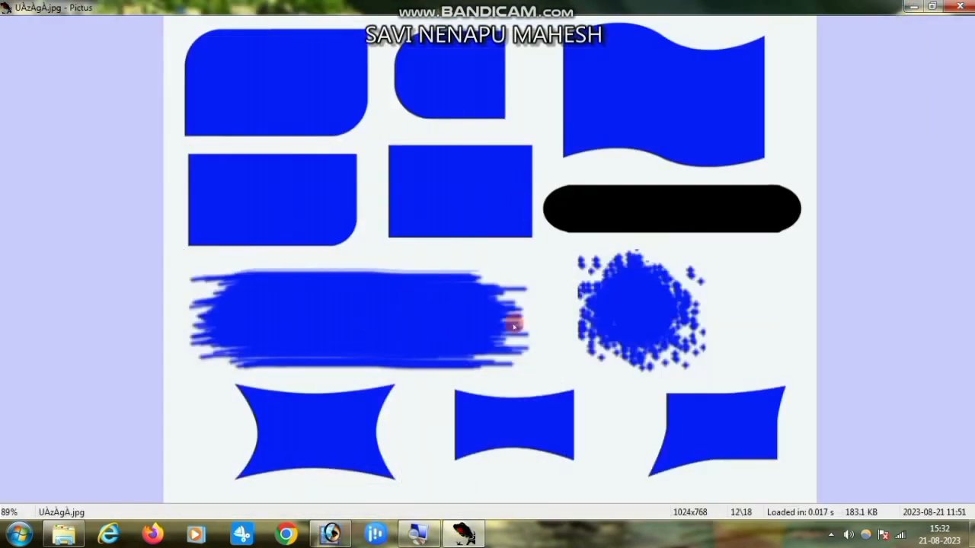
{"action": "left_click", "coordinate": [330, 534]}
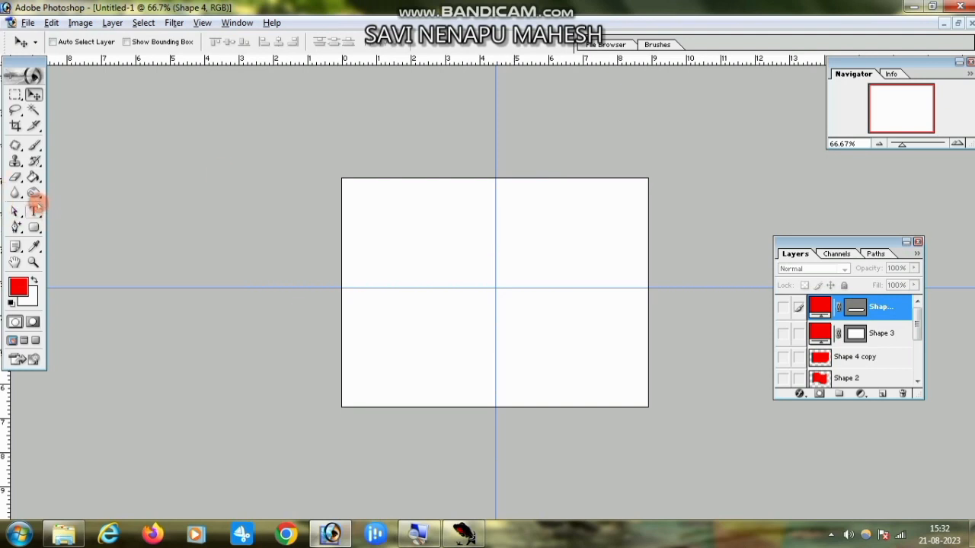
{"action": "left_click_drag", "start_coordinate": [34, 145], "coordinate": [62, 146]}
{"action": "left_click", "coordinate": [97, 42]}
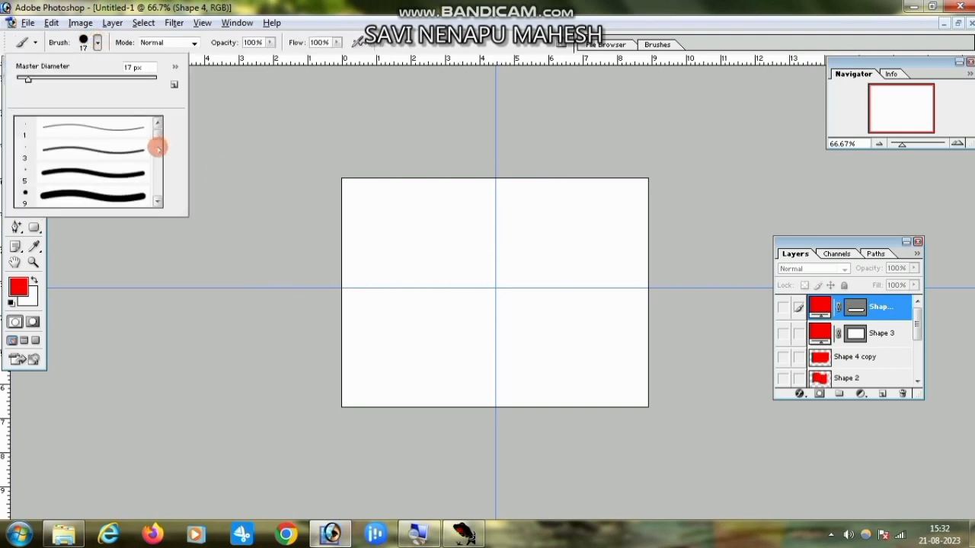
{"action": "left_click_drag", "start_coordinate": [156, 134], "coordinate": [157, 153]}
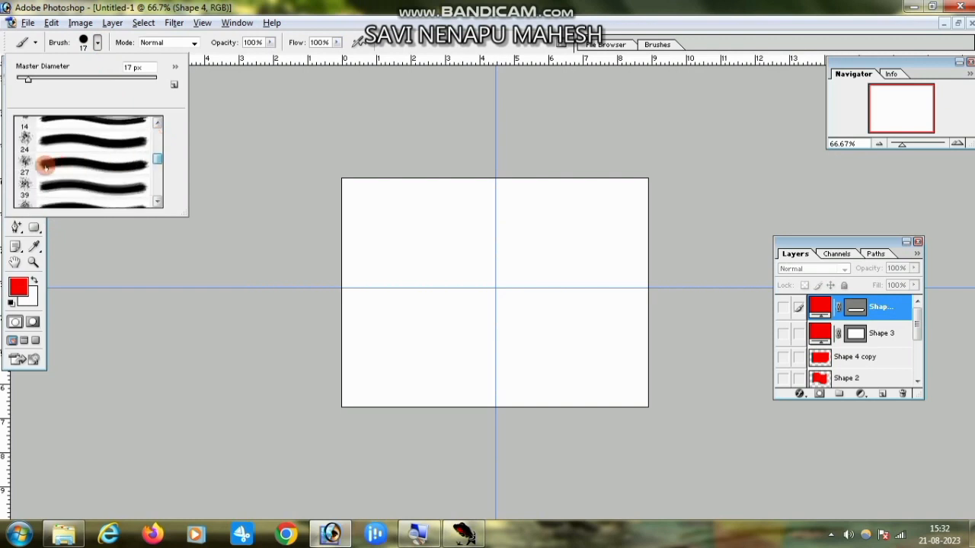
{"action": "left_click", "coordinate": [26, 163]}
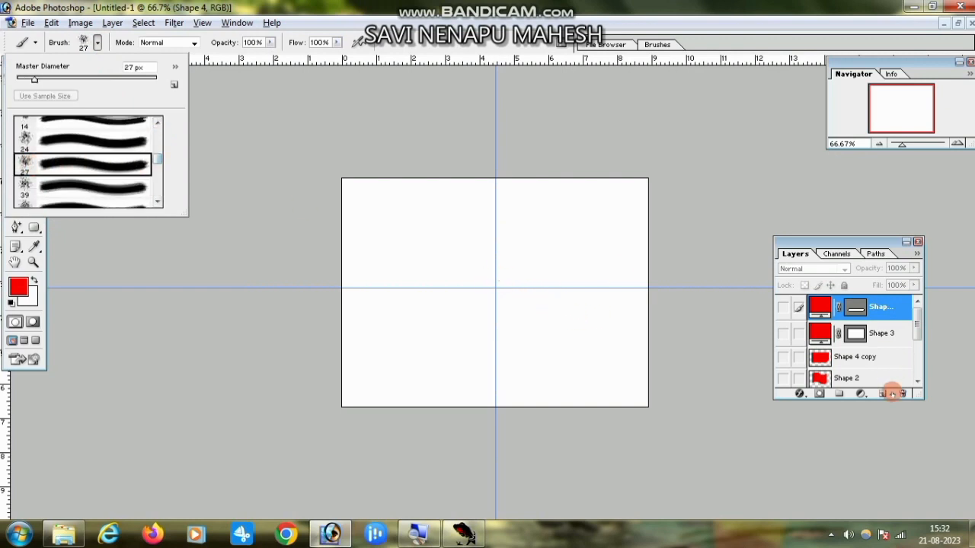
{"action": "left_click", "coordinate": [882, 394]}
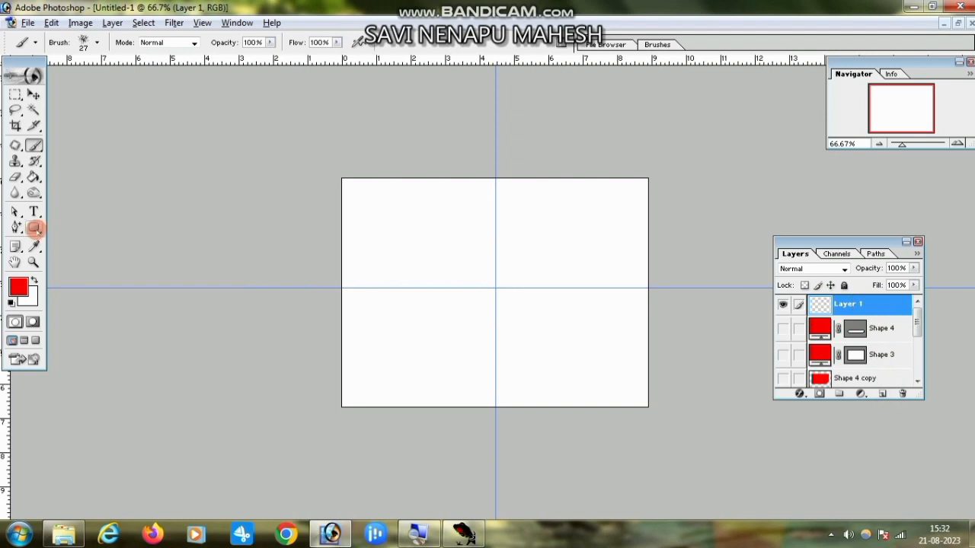
Set the brush diameter to 159 px and paint a thick horizontal red stroke just above the horizontal guide
{"action": "right_click", "coordinate": [444, 275]}
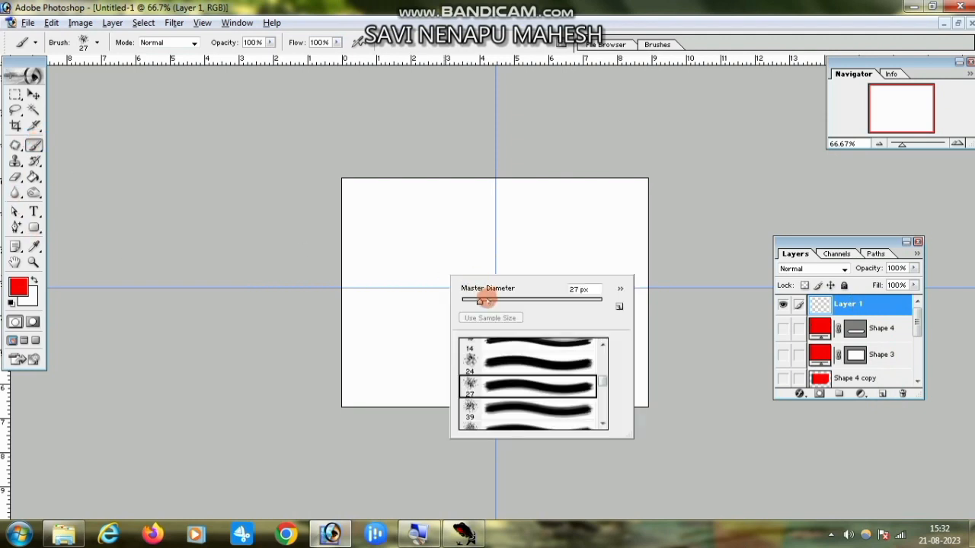
{"action": "mouse_move", "coordinate": [479, 299]}
{"action": "left_mouse_down"}
{"action": "mouse_move", "coordinate": [584, 300]}
{"action": "mouse_move", "coordinate": [556, 300]}
{"action": "left_mouse_up"}
{"action": "mouse_move", "coordinate": [435, 256]}
{"action": "left_mouse_down"}
{"action": "mouse_move", "coordinate": [572, 250]}
{"action": "mouse_move", "coordinate": [424, 250]}
{"action": "mouse_move", "coordinate": [560, 251]}
{"action": "left_mouse_up"}
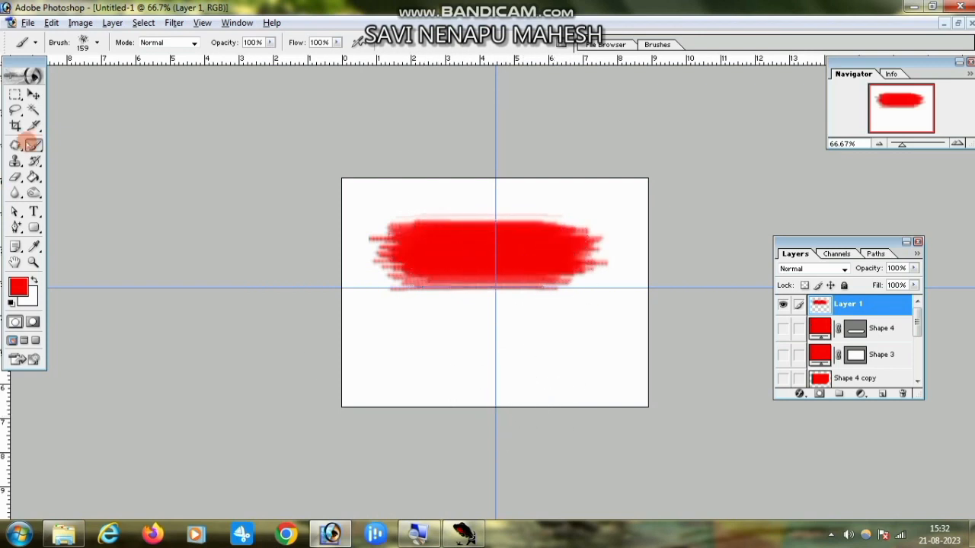
Examine the painted stroke's ragged edges up close at 200% and undo the stroke
{"action": "left_click", "coordinate": [34, 262]}
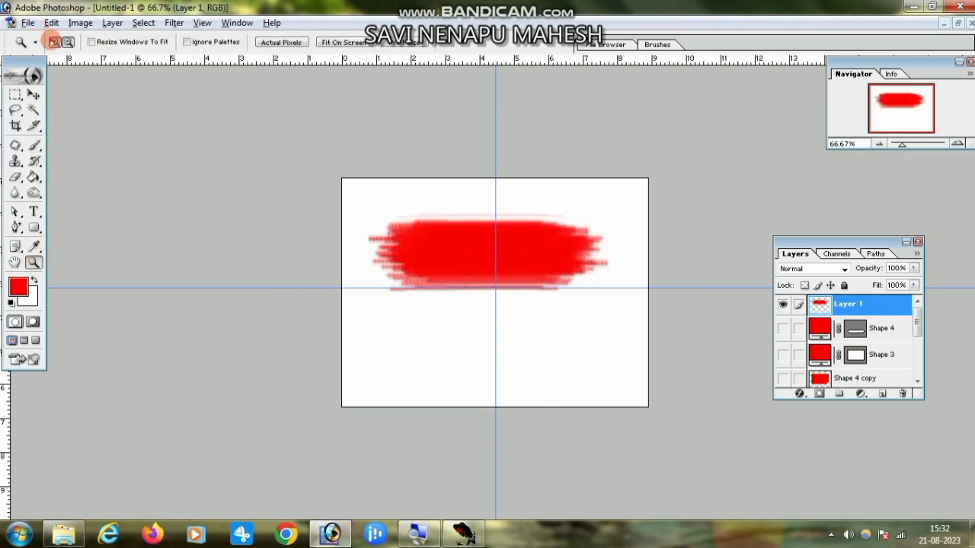
{"action": "left_click", "coordinate": [490, 261]}
{"action": "left_click", "coordinate": [490, 261]}
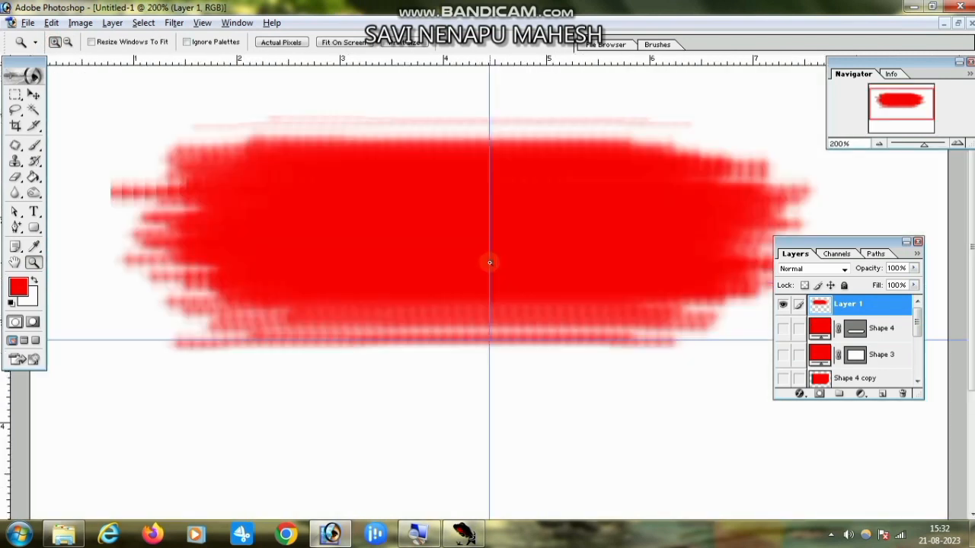
{"action": "scroll", "coordinate": [488, 325], "scroll_direction": "down", "scroll_amount": 2}
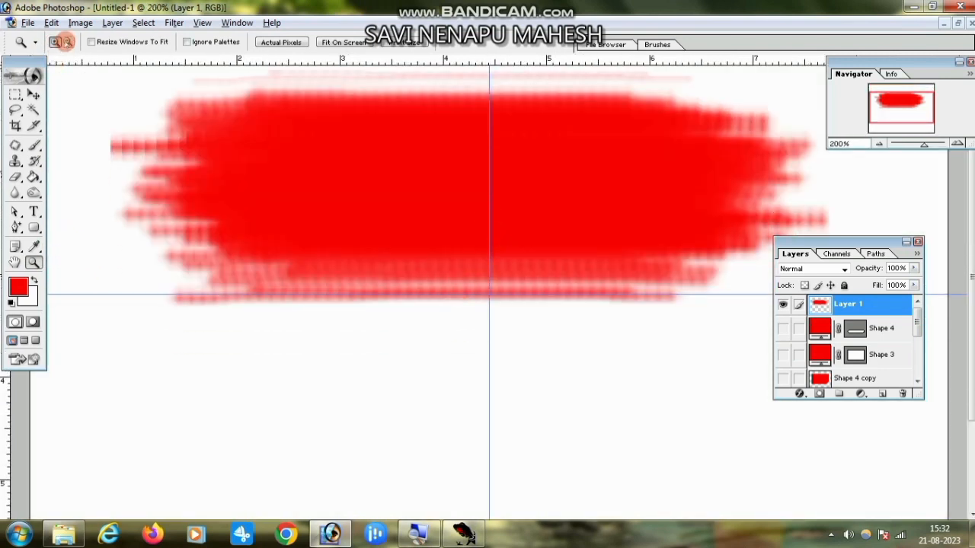
{"action": "left_click", "coordinate": [481, 332], "text": "alt"}
{"action": "left_click", "coordinate": [518, 333], "text": "alt"}
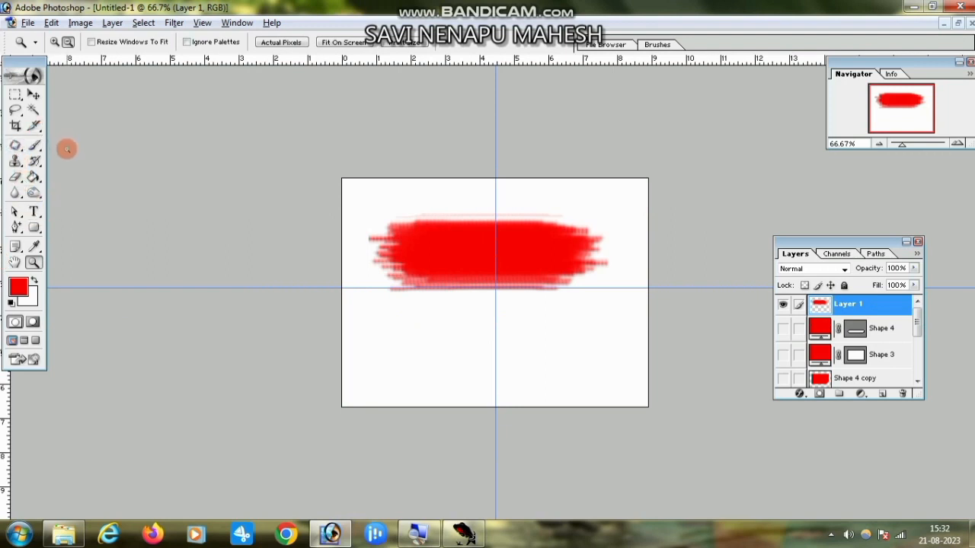
{"action": "key", "text": "ctrl+alt+z"}
{"action": "key", "text": "ctrl+alt+z"}
{"action": "key", "text": "ctrl+alt+z"}
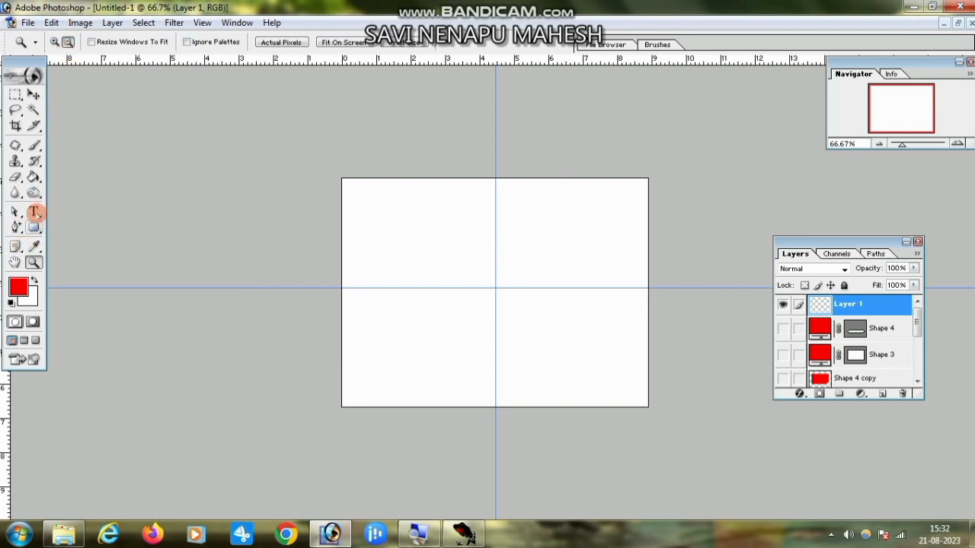
Choose the 59 px spatter brush, enlarge it to 176 px and paint a horizontal red stroke in the canvas's upper-left area
{"action": "left_click", "coordinate": [33, 145]}
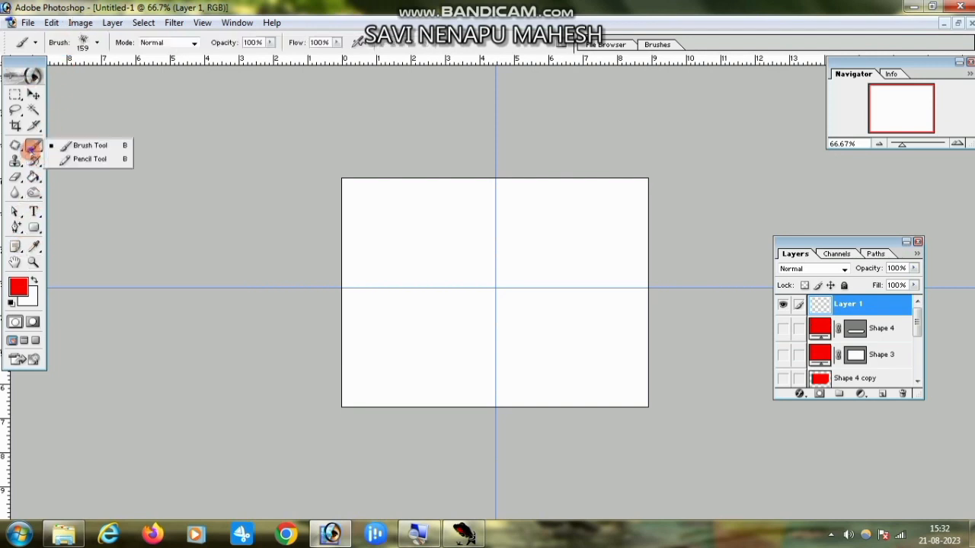
{"action": "left_click", "coordinate": [85, 147]}
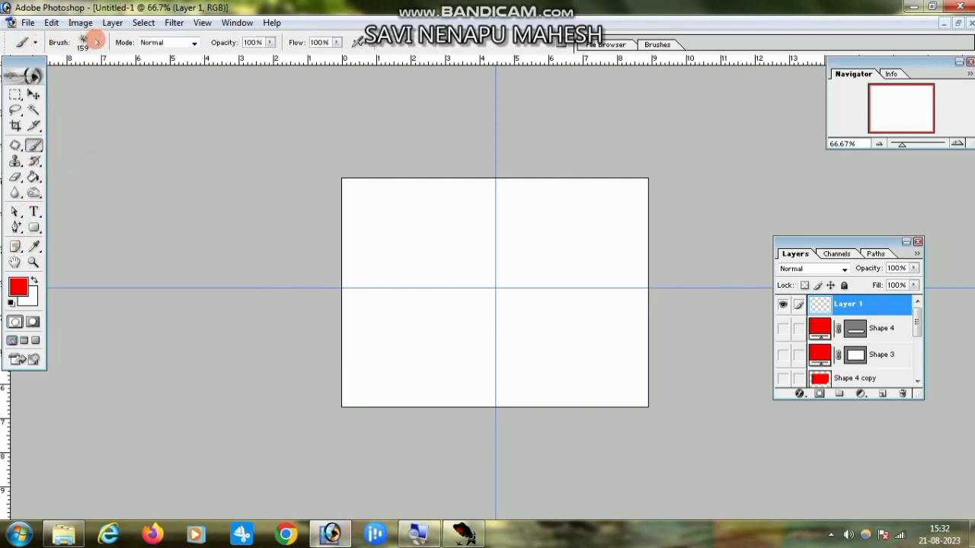
{"action": "left_click", "coordinate": [96, 41]}
{"action": "left_click", "coordinate": [46, 172]}
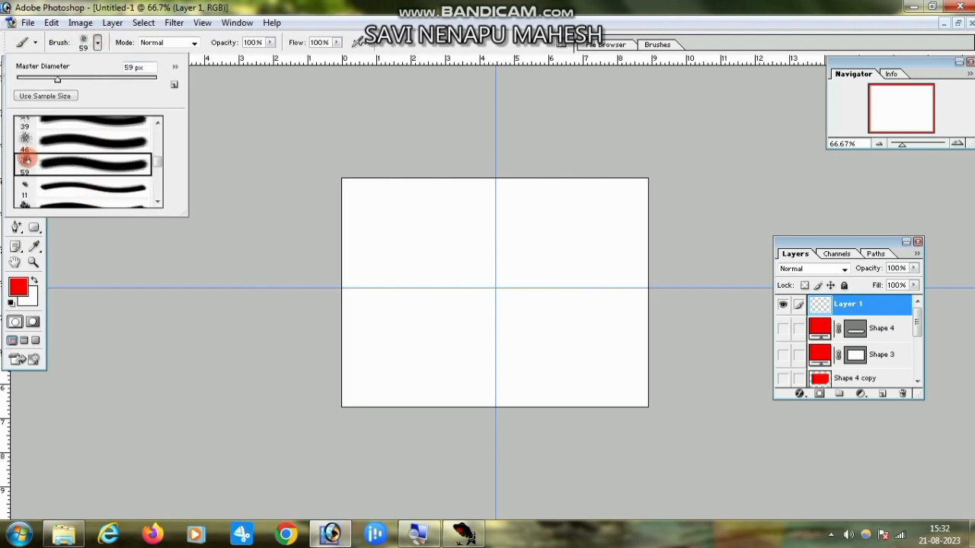
{"action": "right_click", "coordinate": [361, 248]}
{"action": "left_click_drag", "start_coordinate": [421, 275], "coordinate": [475, 274]}
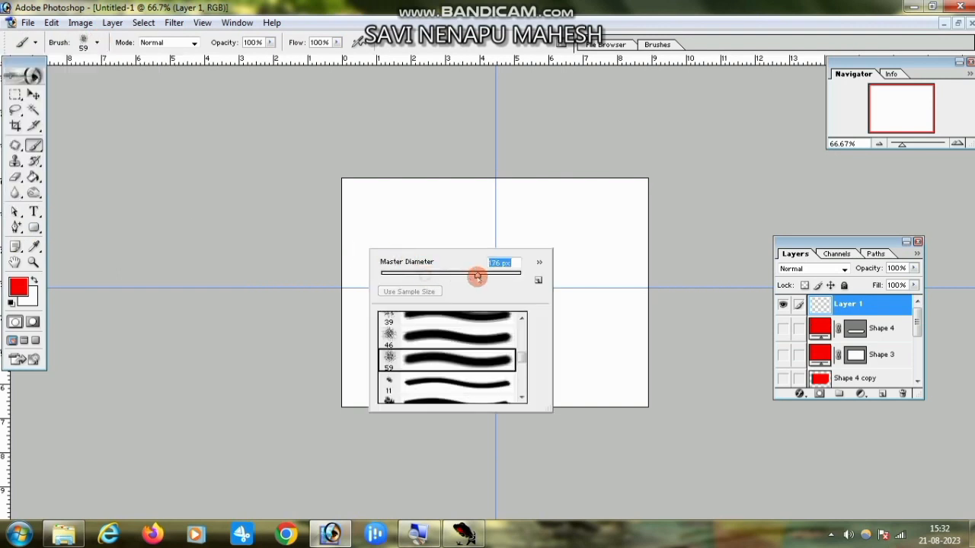
{"action": "left_click_drag", "start_coordinate": [381, 224], "coordinate": [571, 232]}
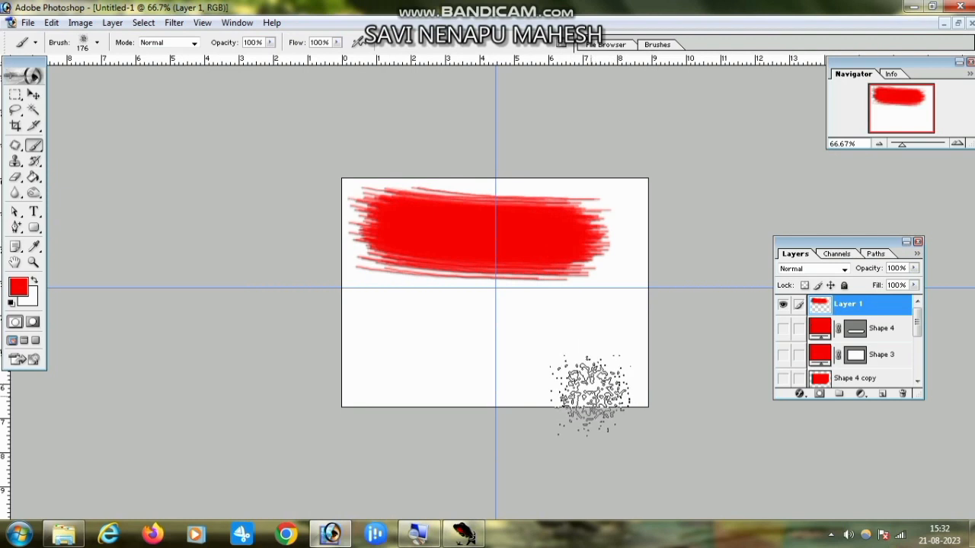
{"action": "key", "text": "ctrl+z"}
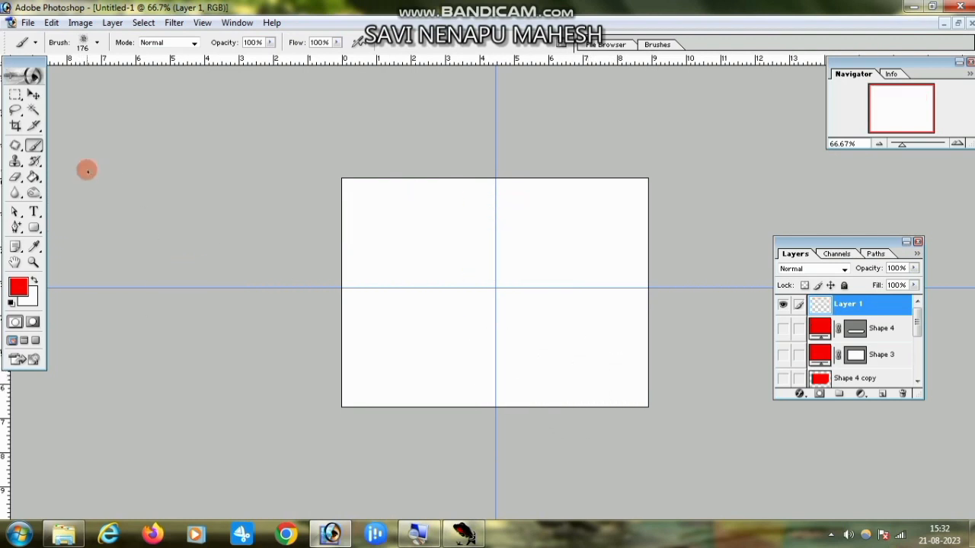
{"action": "left_click_drag", "start_coordinate": [387, 222], "coordinate": [506, 229]}
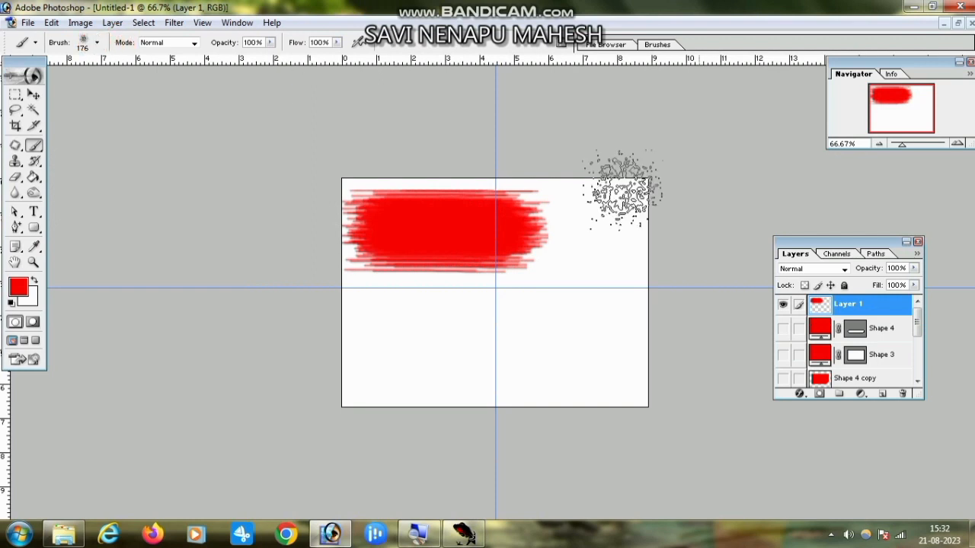
Choose the 42 px star brush, enlarge it to 394 px and stamp a red star below the brush stroke
{"action": "left_click", "coordinate": [83, 40]}
{"action": "scroll", "coordinate": [56, 196], "scroll_direction": "down", "scroll_amount": 5}
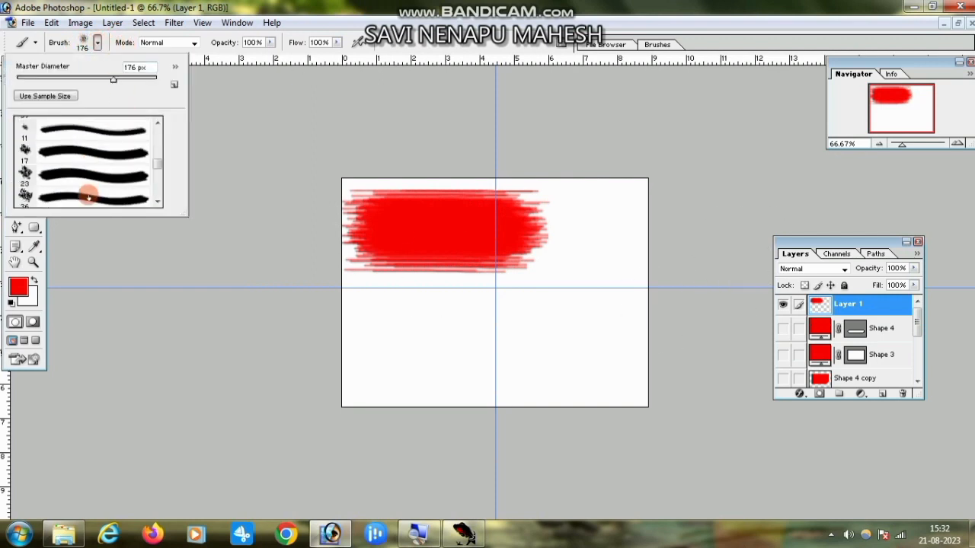
{"action": "left_click", "coordinate": [34, 160]}
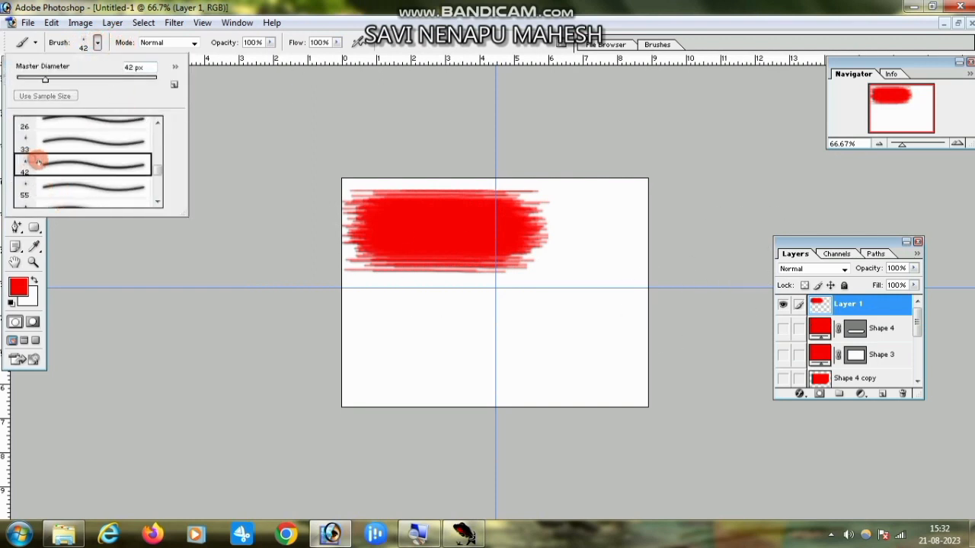
{"action": "right_click", "coordinate": [473, 317]}
{"action": "left_click_drag", "start_coordinate": [522, 343], "coordinate": [610, 341]}
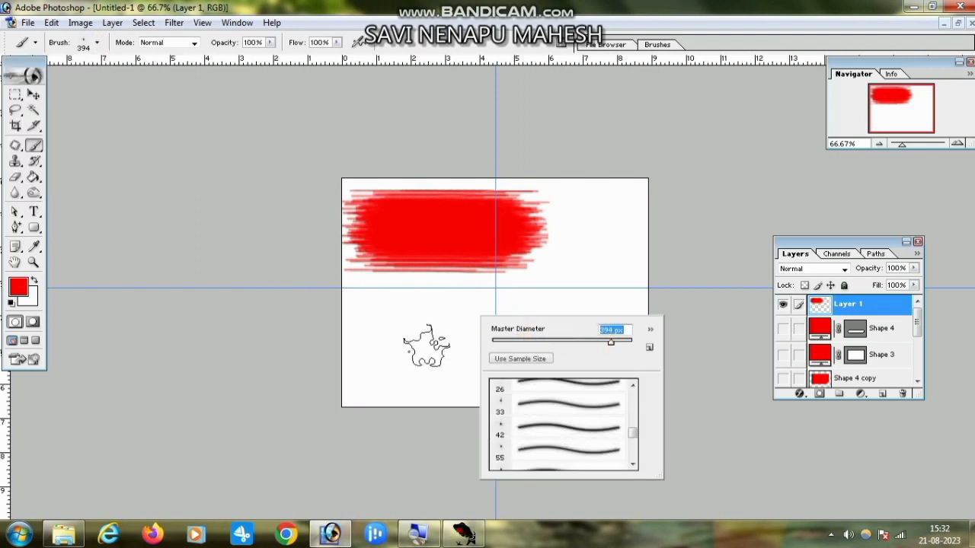
{"action": "left_click_drag", "start_coordinate": [425, 345], "coordinate": [425, 344]}
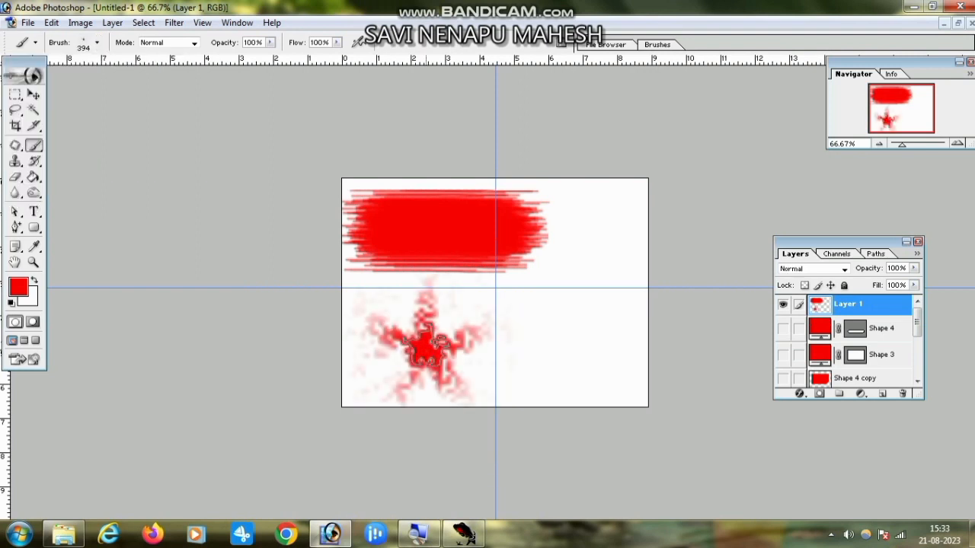
{"action": "left_click", "coordinate": [429, 348]}
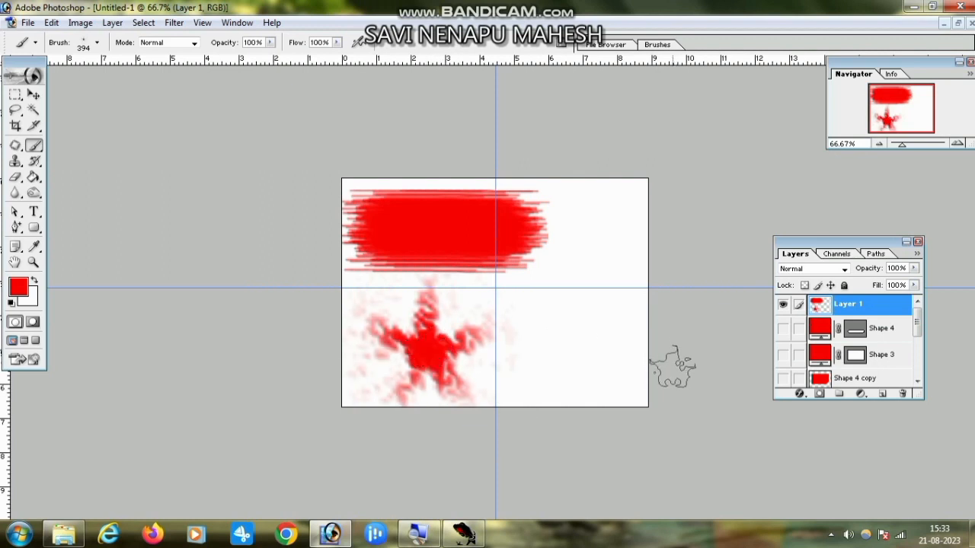
{"action": "left_click", "coordinate": [657, 355]}
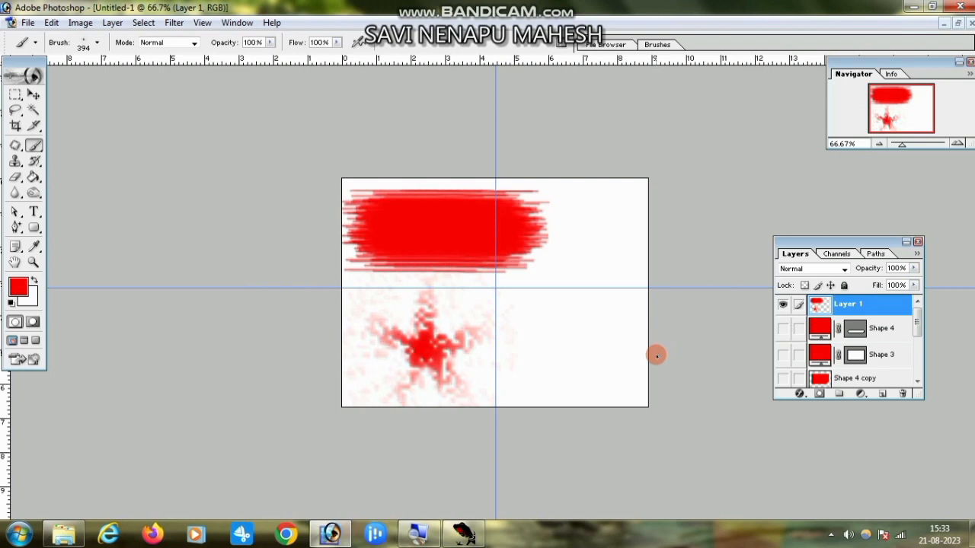
Undo the star stamps, the brush stroke and the new paint layer
{"action": "key", "text": "ctrl+alt+z"}
{"action": "key", "text": "ctrl+alt+z"}
{"action": "key", "text": "ctrl+alt+z"}
{"action": "key", "text": "ctrl+alt+z"}
{"action": "key", "text": "ctrl+alt+z"}
{"action": "key", "text": "ctrl+alt+z"}
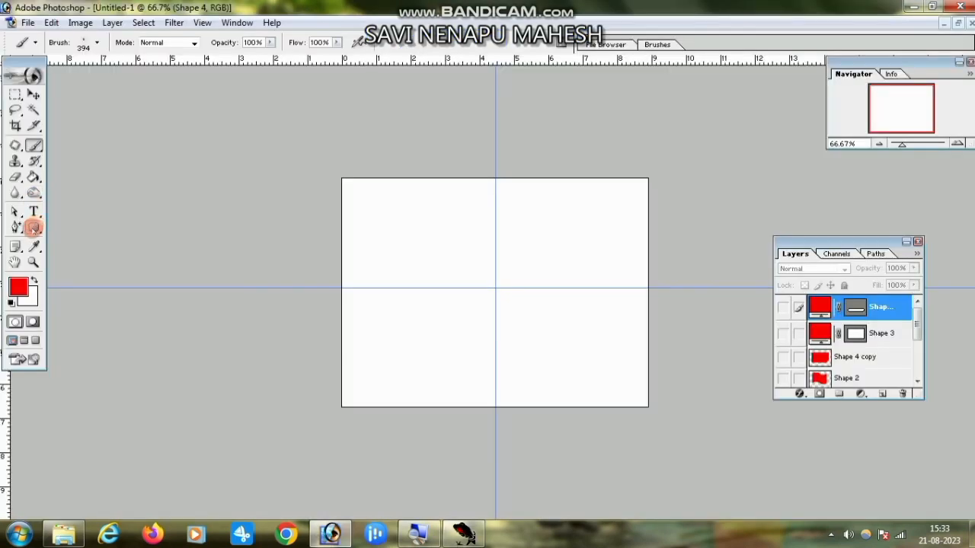
Draw a large plain red rectangle with the Rectangle tool across the guides' crossing
{"action": "left_click", "coordinate": [33, 228]}
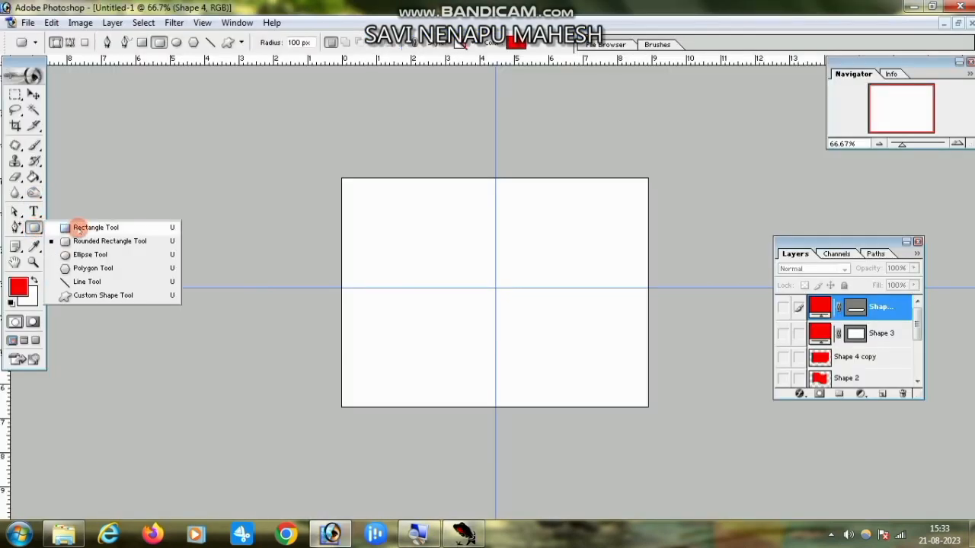
{"action": "left_click", "coordinate": [76, 227]}
{"action": "left_click_drag", "start_coordinate": [382, 239], "coordinate": [589, 368]}
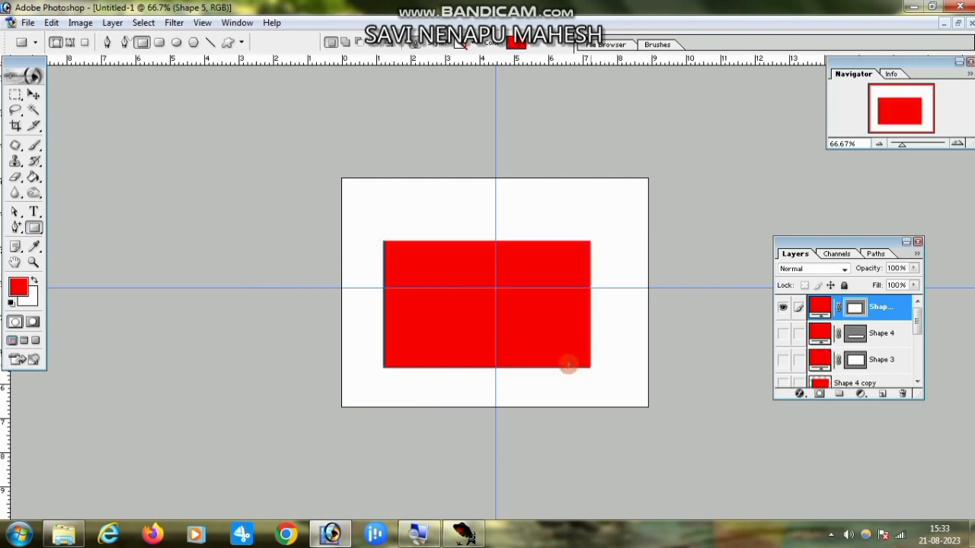
Select the new rectangle's path and add an anchor point at the middle of each of its four sides
{"action": "left_click", "coordinate": [14, 212]}
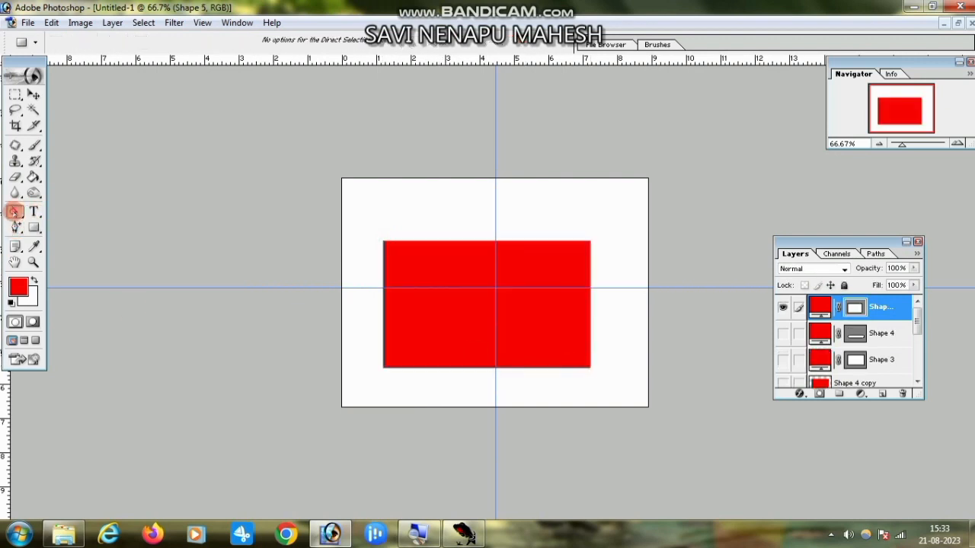
{"action": "left_click_drag", "start_coordinate": [15, 213], "coordinate": [82, 225]}
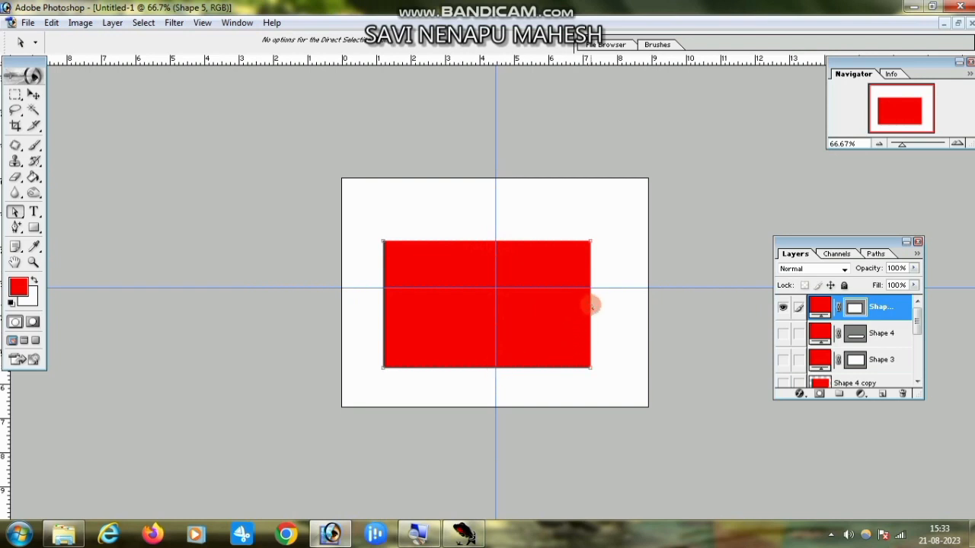
{"action": "left_click", "coordinate": [15, 226]}
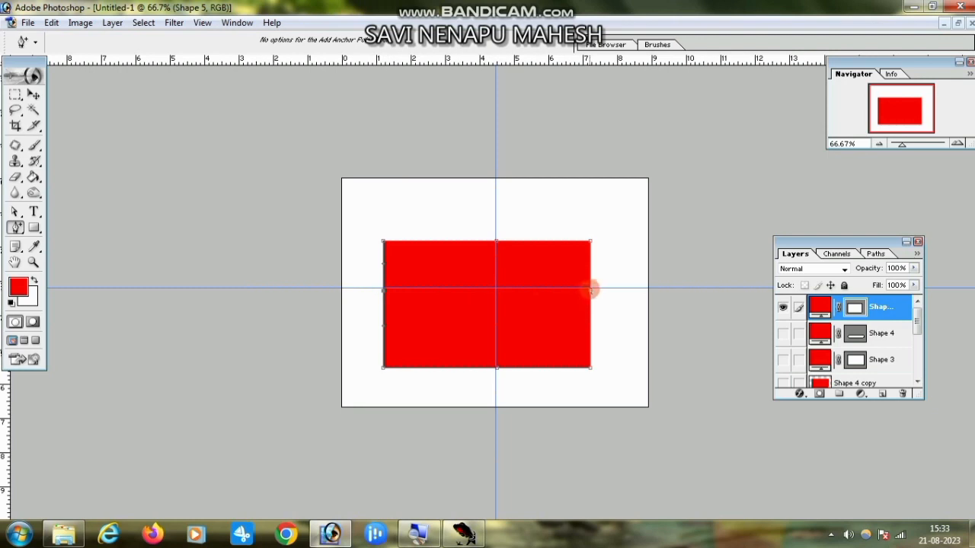
Pull the midpoint of each of the rectangle's four sides inward to make it concave on all sides, and hide its layer
{"action": "left_click_drag", "start_coordinate": [591, 290], "coordinate": [568, 290]}
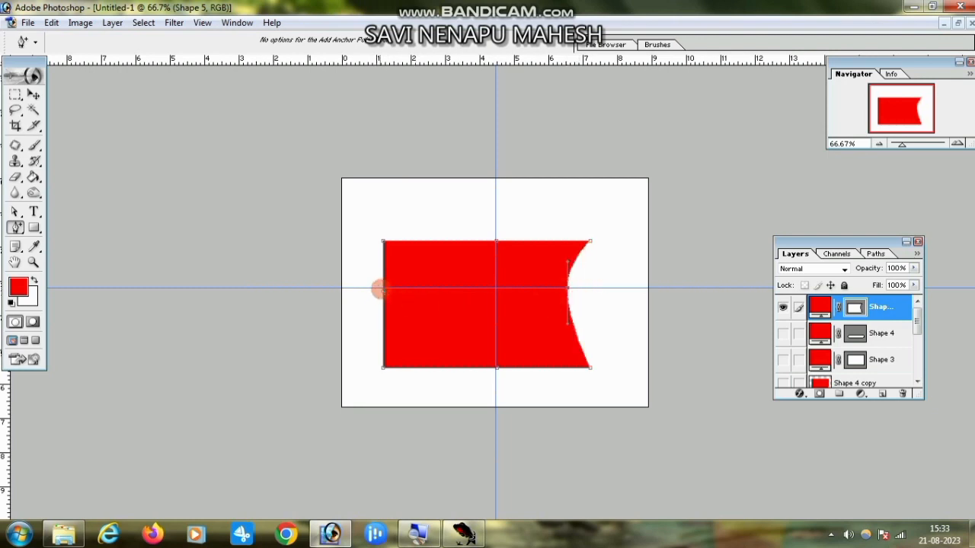
{"action": "left_click_drag", "start_coordinate": [383, 293], "coordinate": [400, 295]}
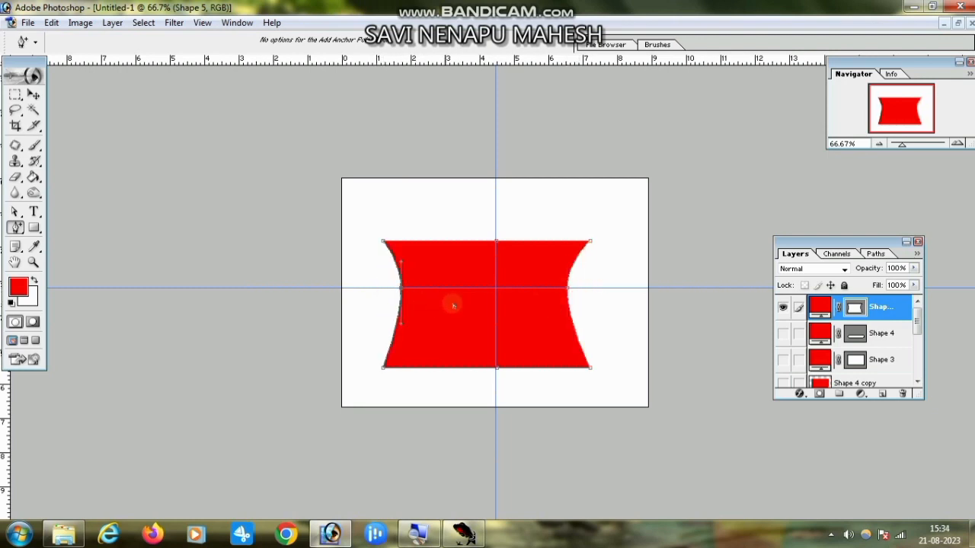
{"action": "left_click_drag", "start_coordinate": [496, 242], "coordinate": [496, 259]}
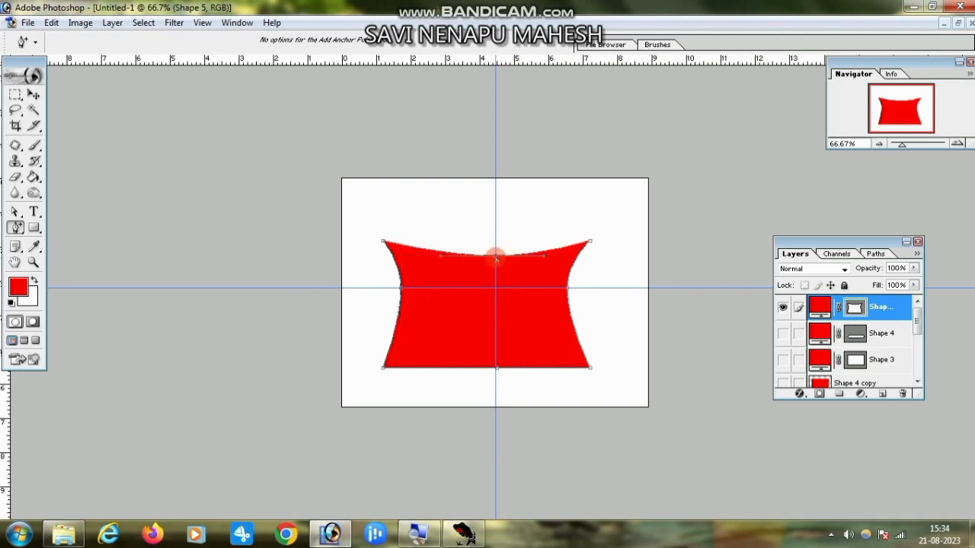
{"action": "left_click_drag", "start_coordinate": [496, 368], "coordinate": [497, 350]}
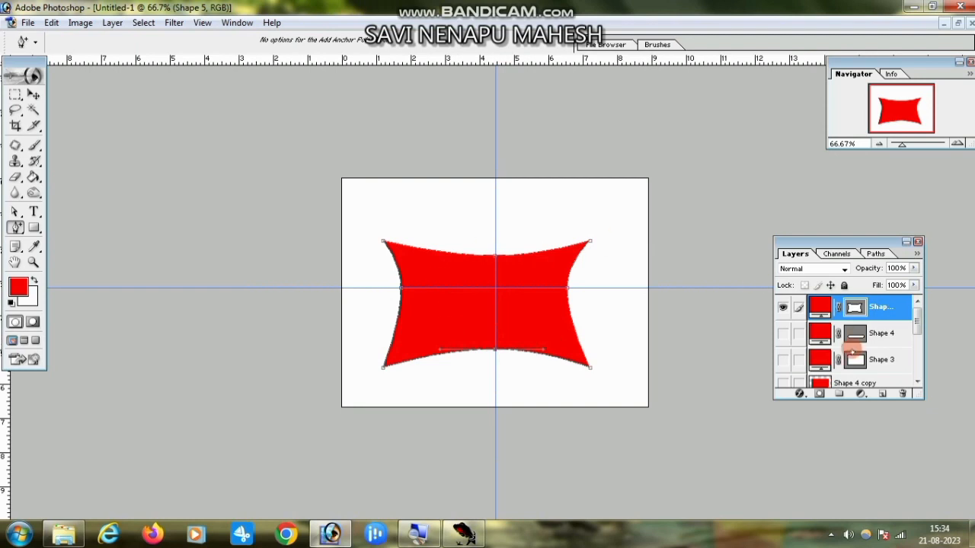
{"action": "left_click", "coordinate": [784, 309]}
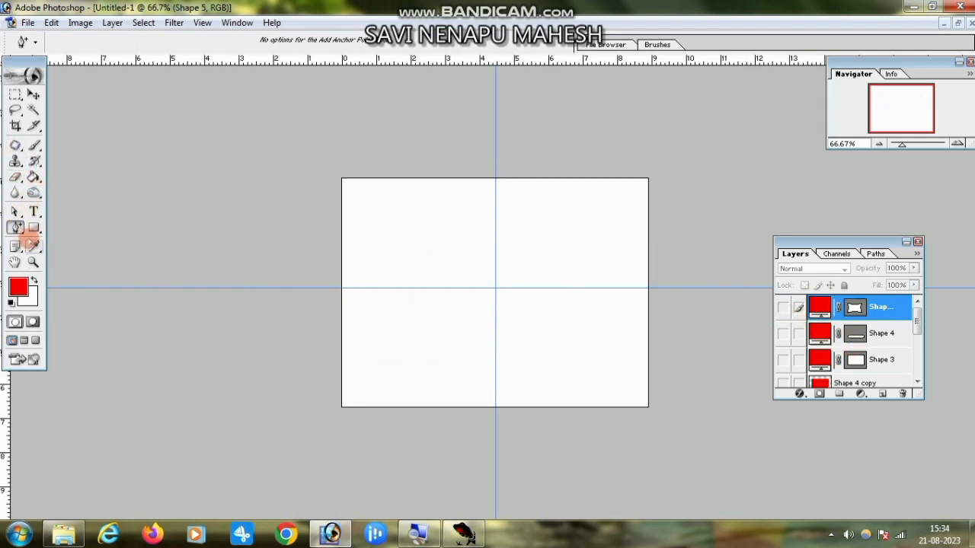
Draw a new large red rectangle across the guides' crossing and add anchor points at the middle of its top and bottom edges
{"action": "left_click", "coordinate": [33, 228]}
{"action": "left_click_drag", "start_coordinate": [374, 228], "coordinate": [603, 367]}
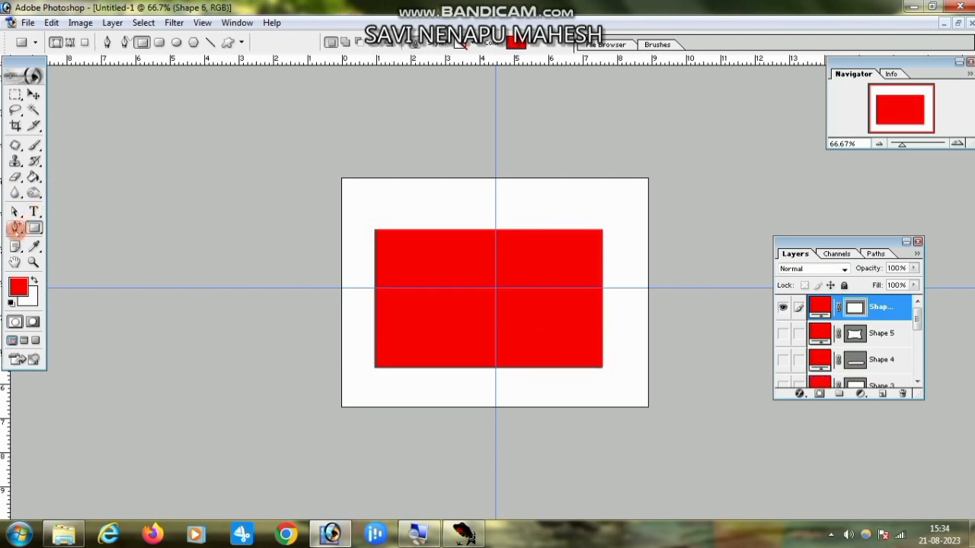
{"action": "left_click", "coordinate": [15, 228]}
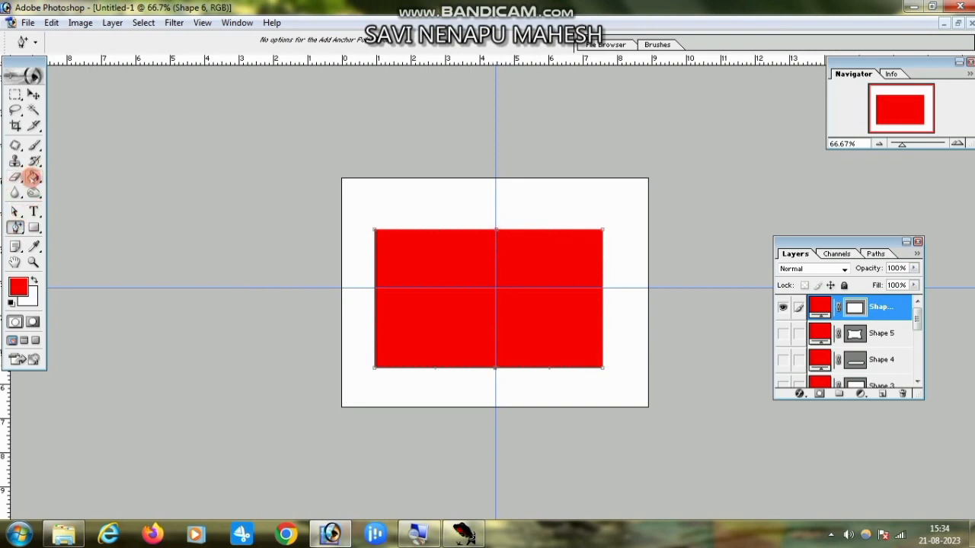
Pull the new rectangle's top and bottom midpoints inward with the Direct Selection tool, and hide its layer
{"action": "left_click_drag", "start_coordinate": [15, 211], "coordinate": [62, 224]}
{"action": "left_click_drag", "start_coordinate": [497, 231], "coordinate": [497, 250]}
{"action": "left_click_drag", "start_coordinate": [493, 370], "coordinate": [493, 344]}
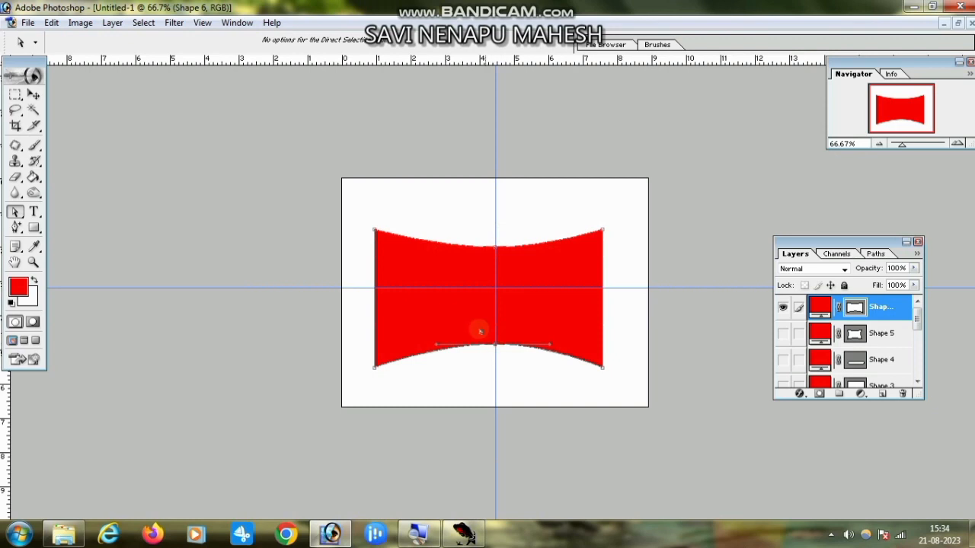
{"action": "left_click", "coordinate": [782, 307]}
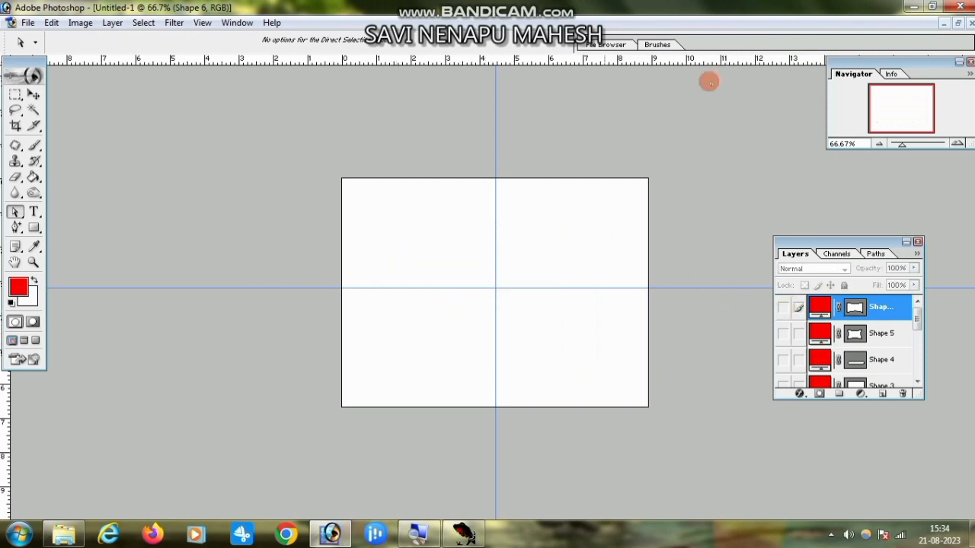
Check the reference picture, draw a smaller red rectangle across the guides' crossing and add anchor points on its top and left sides
{"action": "left_click", "coordinate": [912, 7]}
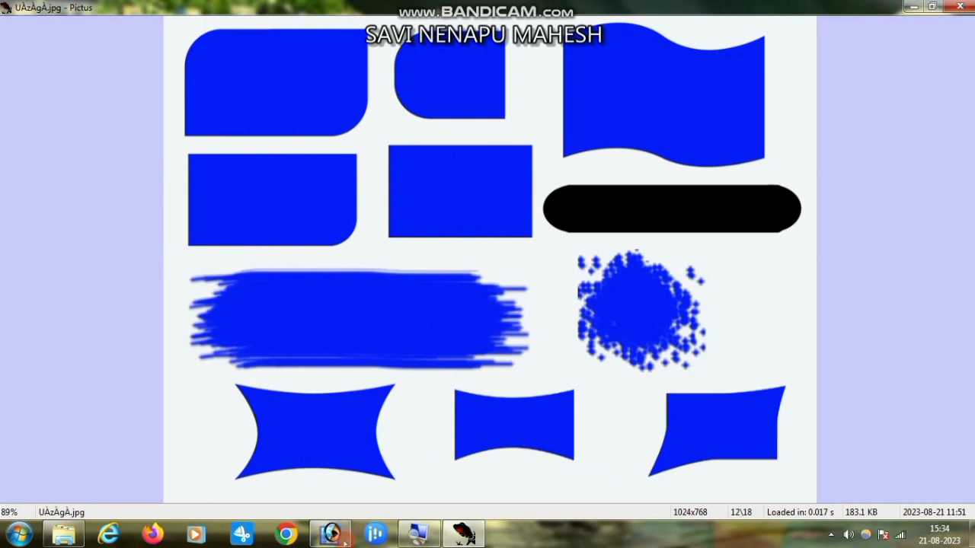
{"action": "left_click", "coordinate": [331, 534]}
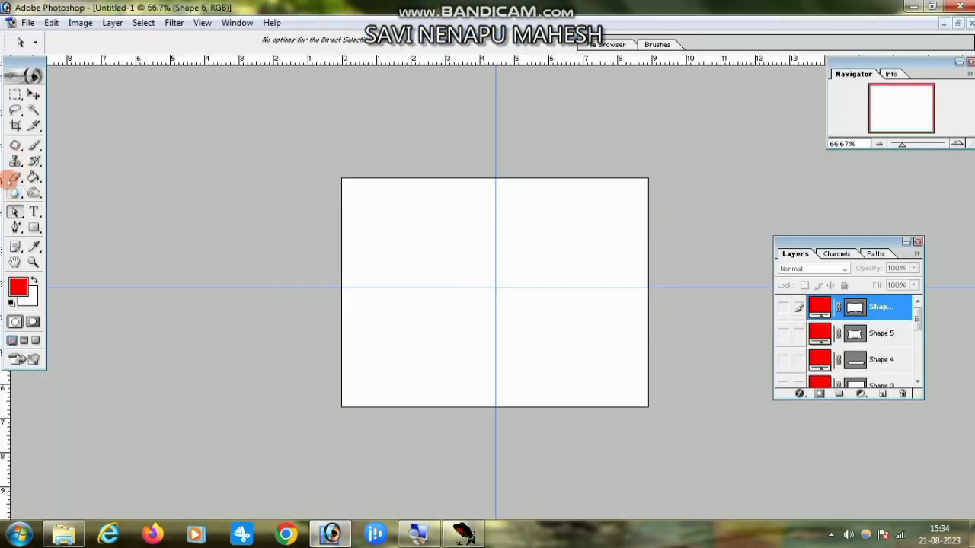
{"action": "left_click", "coordinate": [34, 227]}
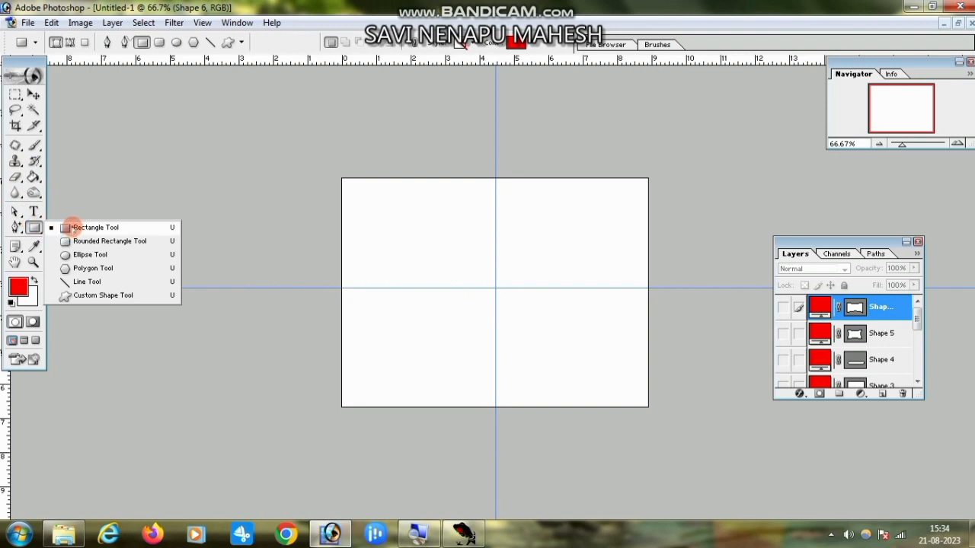
{"action": "left_click", "coordinate": [65, 224]}
{"action": "left_click_drag", "start_coordinate": [404, 241], "coordinate": [578, 345]}
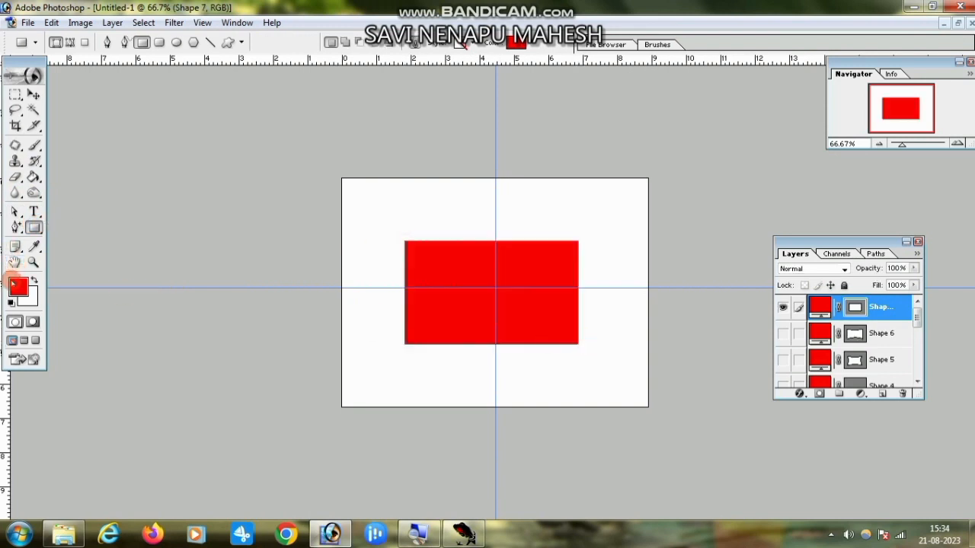
{"action": "left_click", "coordinate": [15, 227]}
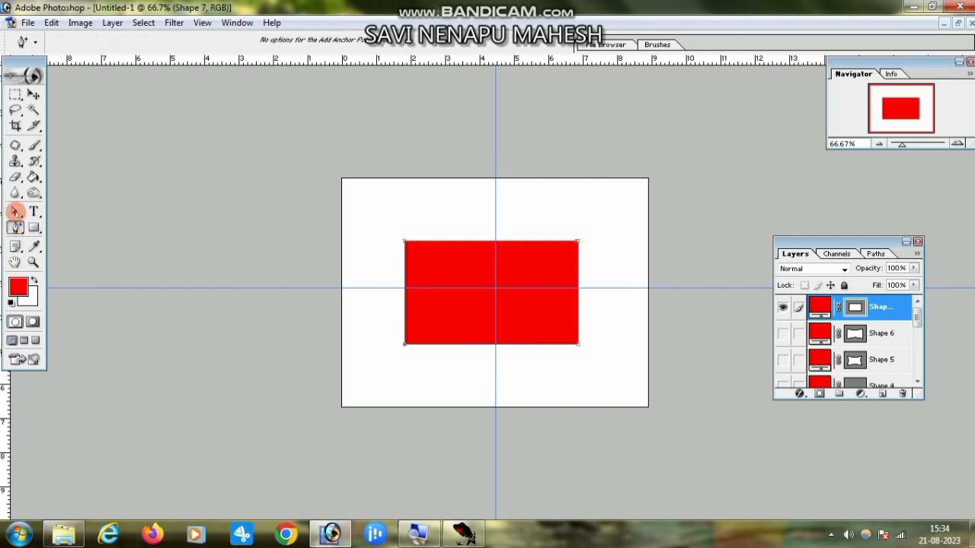
Stretch the smaller rectangle's top-right and bottom-left corners diagonally outward with the Direct Selection tool
{"action": "left_click_drag", "start_coordinate": [15, 211], "coordinate": [65, 225]}
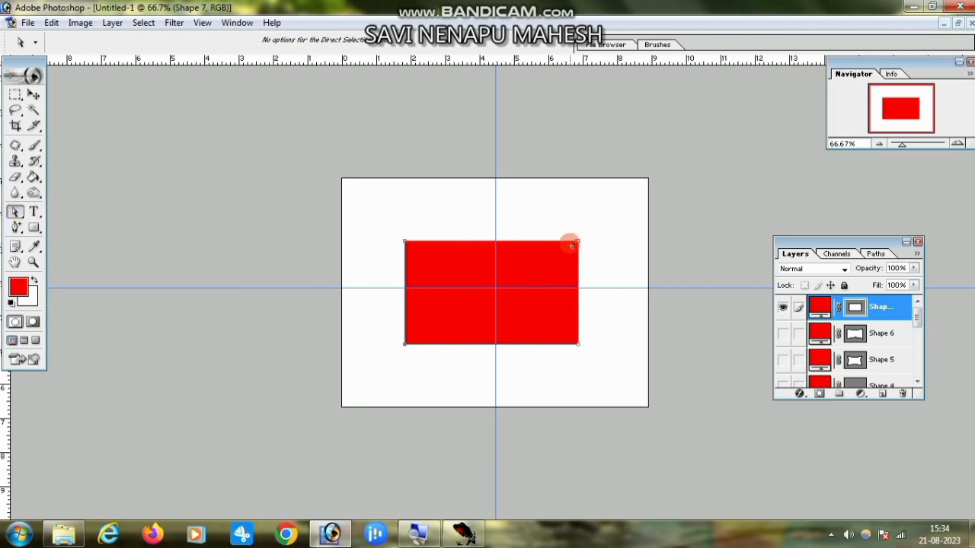
{"action": "left_click_drag", "start_coordinate": [577, 242], "coordinate": [596, 230]}
{"action": "left_click_drag", "start_coordinate": [404, 344], "coordinate": [377, 371]}
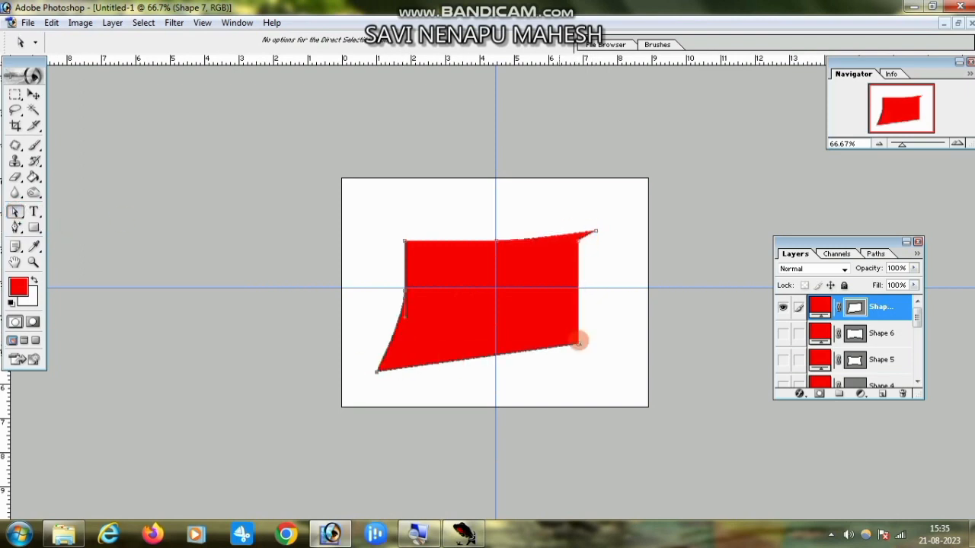
Rasterize the layer of the stretched-corner shape and switch to the Move tool
{"action": "key", "text": "v"}
{"action": "right_click", "coordinate": [884, 305]}
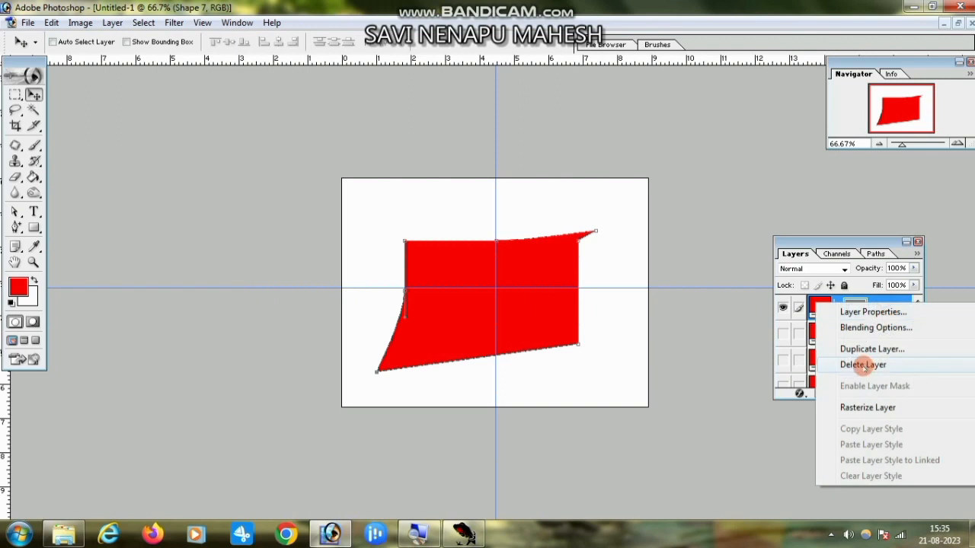
{"action": "left_click", "coordinate": [866, 409]}
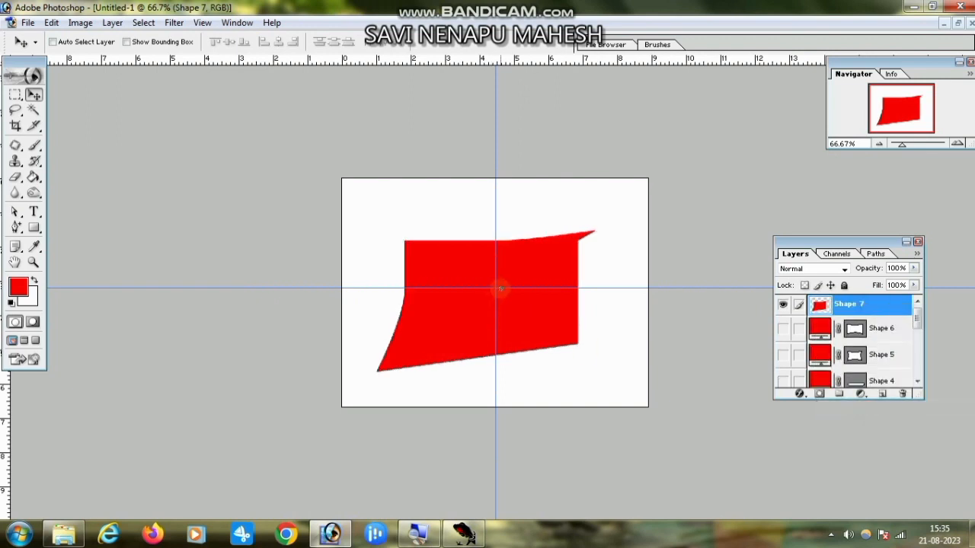